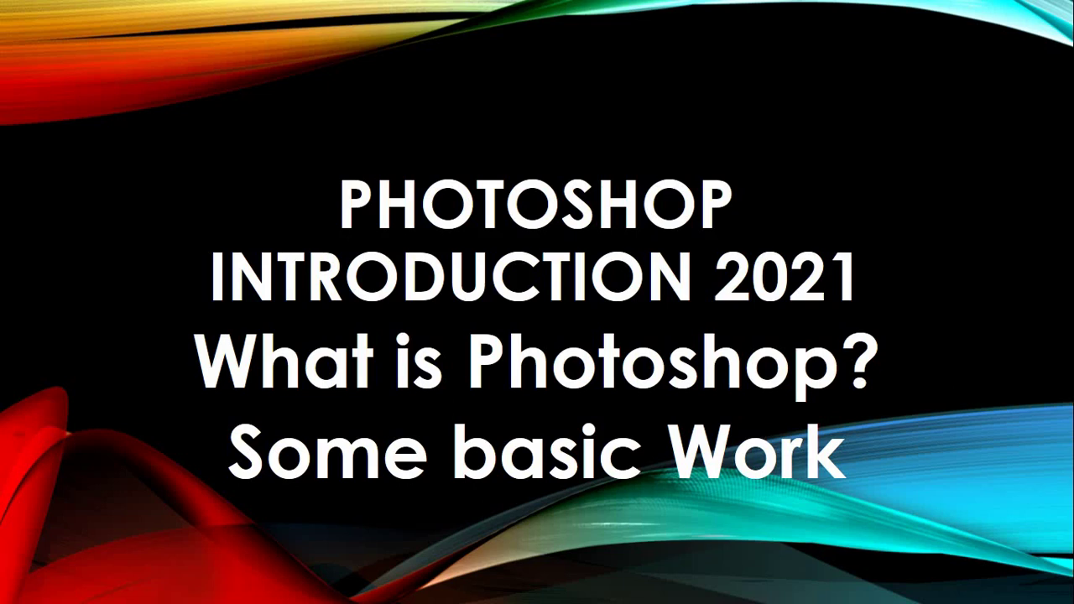
Leave the slideshow and launch Adobe Photoshop 2020 from a Windows search for 'photosh'.
{"action": "left_click", "coordinate": [871, 525]}
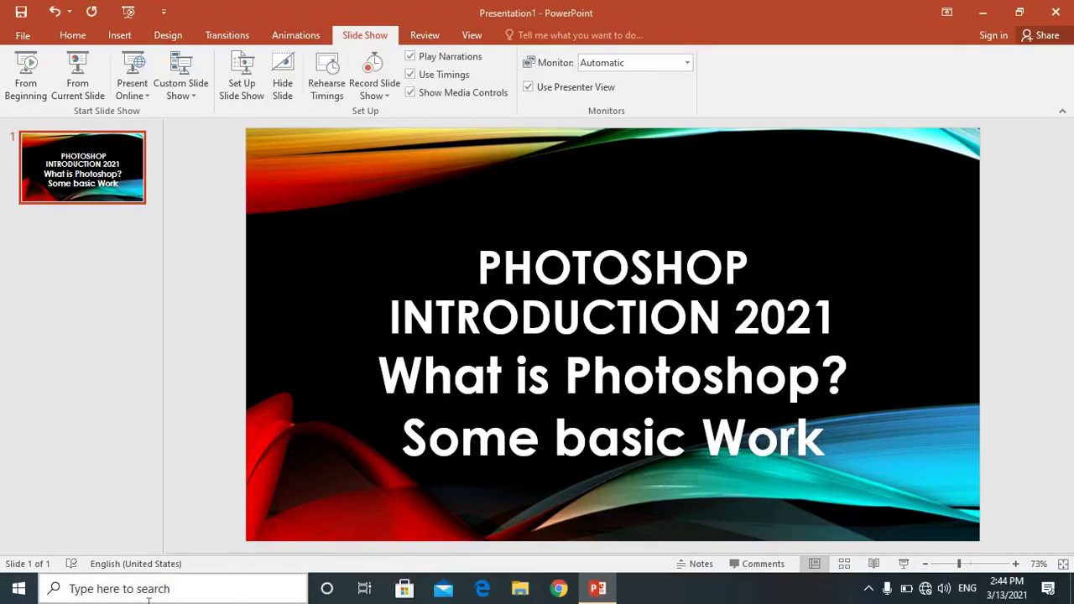
{"action": "left_click", "coordinate": [235, 589]}
{"action": "type", "text": "p"}
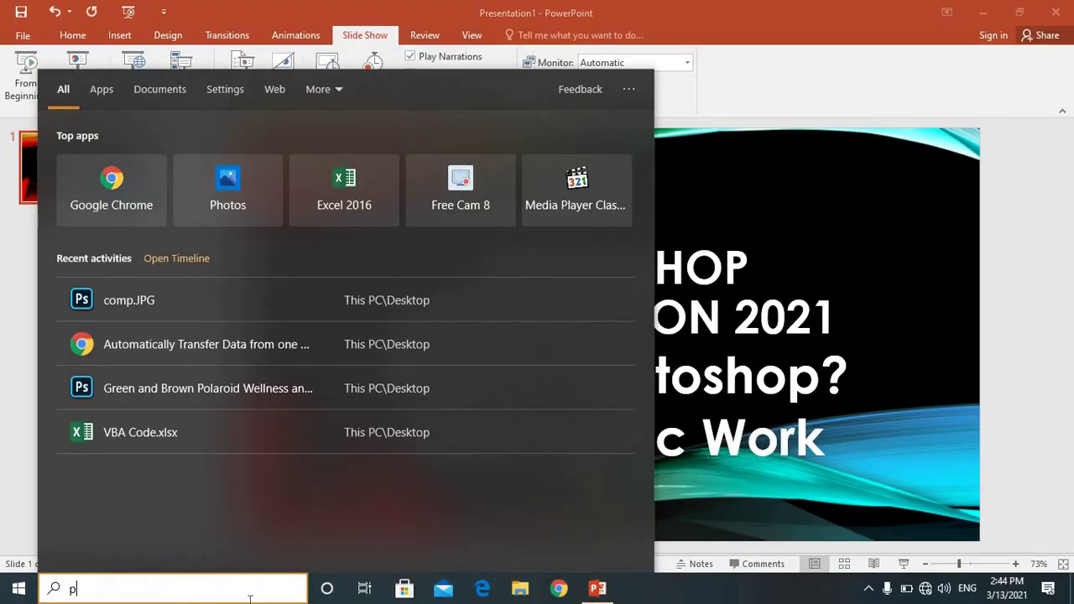
{"action": "type", "text": "hotos"}
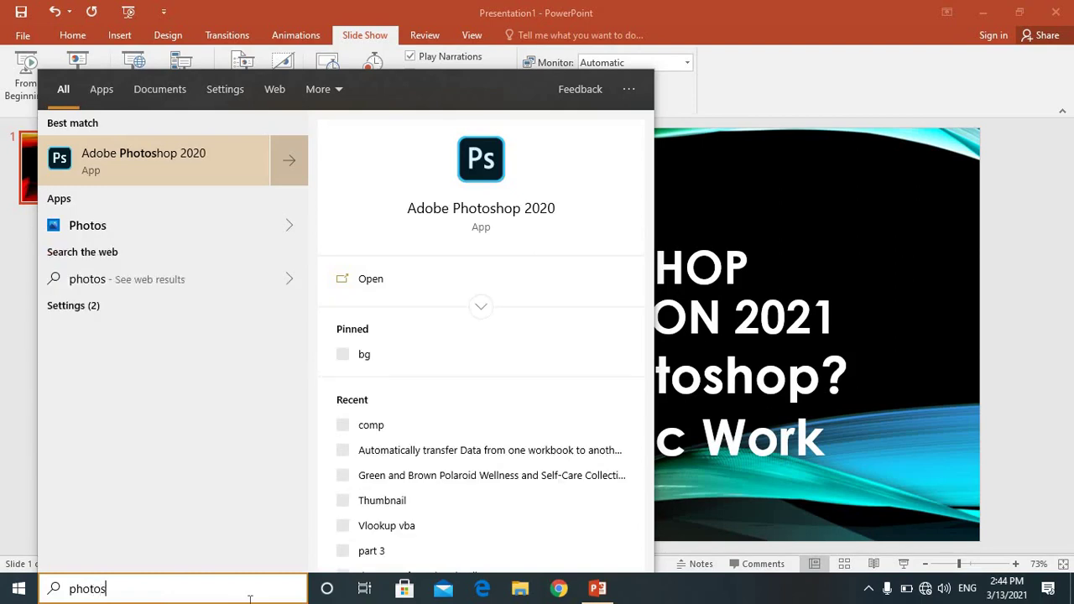
{"action": "type", "text": "h"}
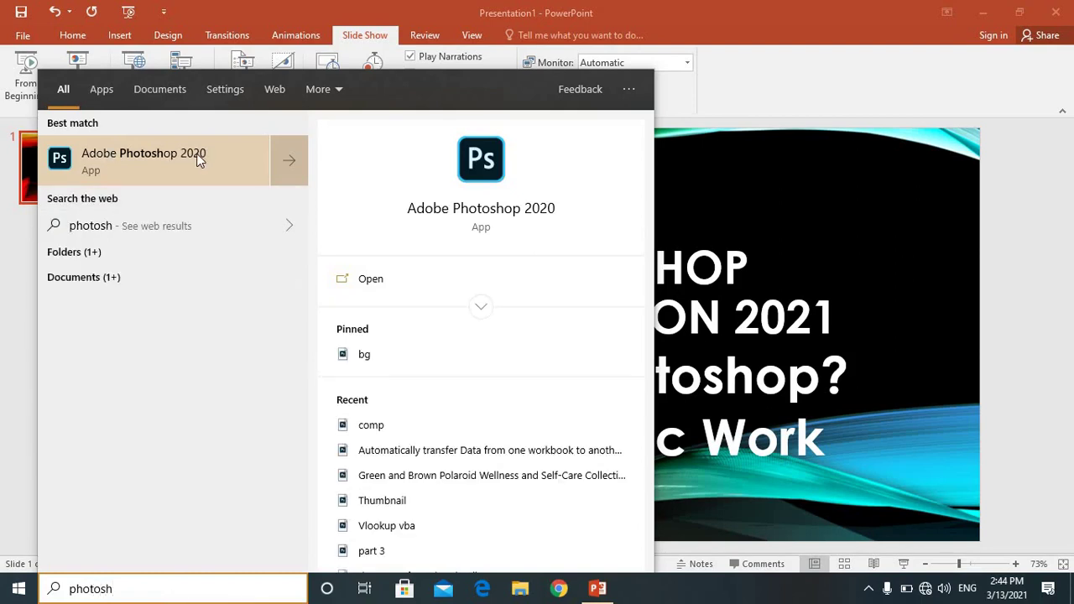
{"action": "left_click", "coordinate": [199, 160]}
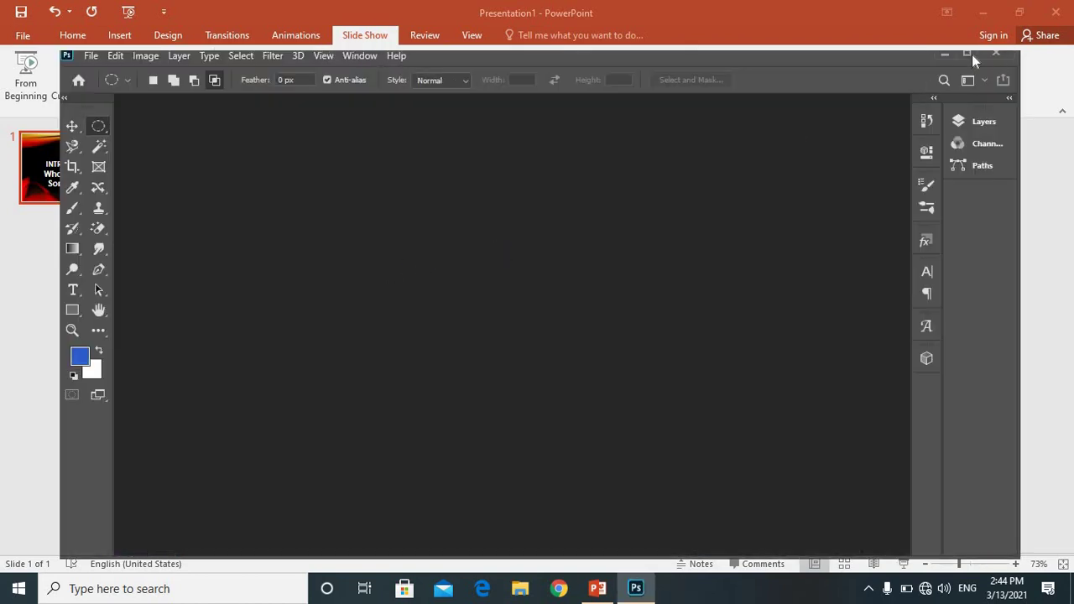
Maximize the Photoshop window so its workspace fills the screen.
{"action": "left_click", "coordinate": [967, 55]}
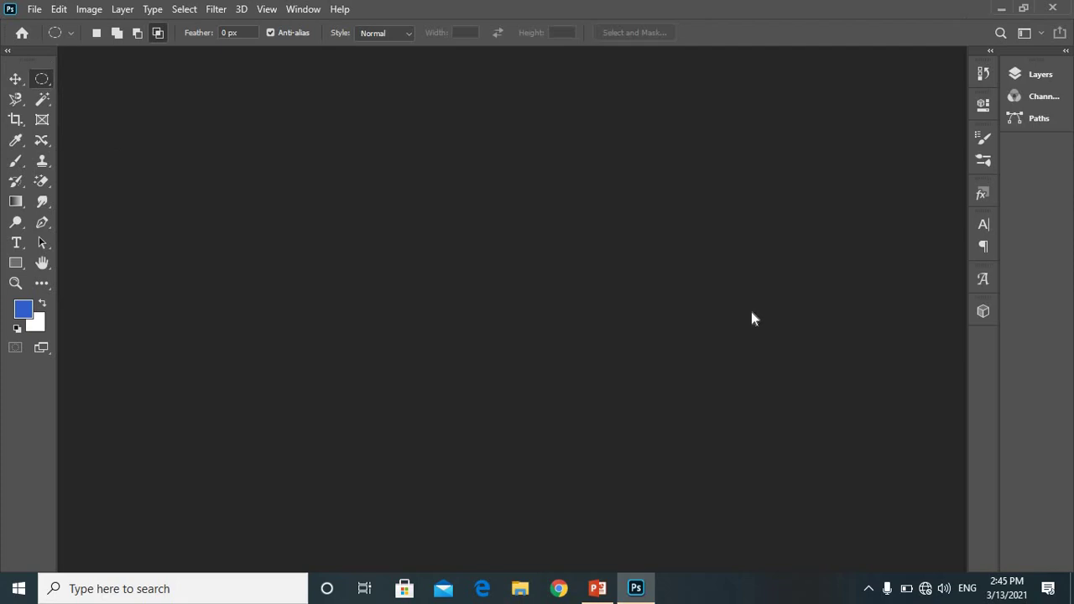
Start a new document named 'Photoshop class 1' with width changed from 900 to 800 pixels.
{"action": "left_click", "coordinate": [34, 10]}
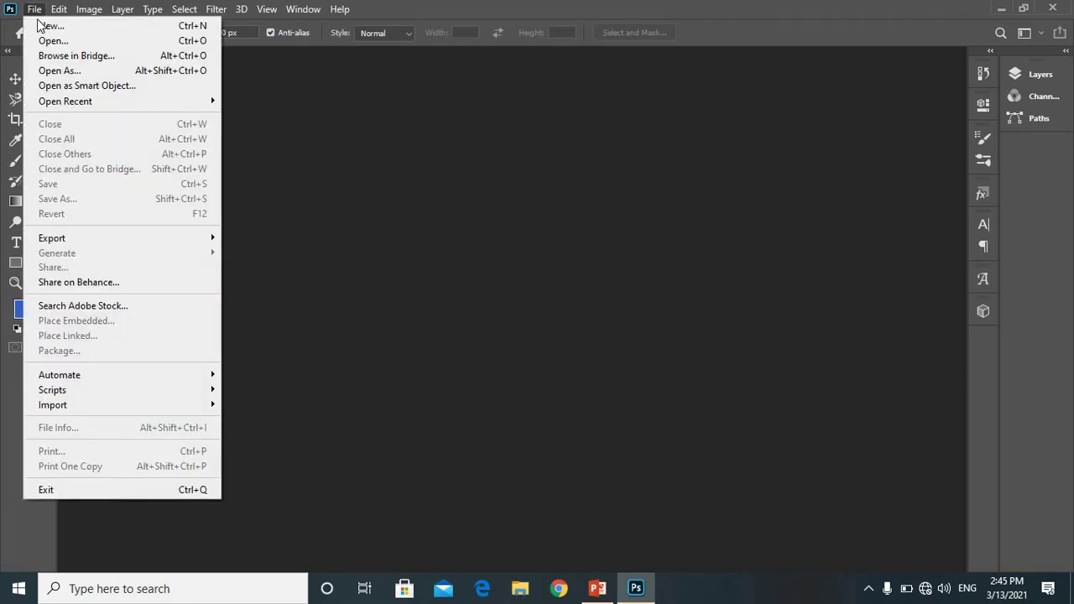
{"action": "left_click", "coordinate": [41, 26]}
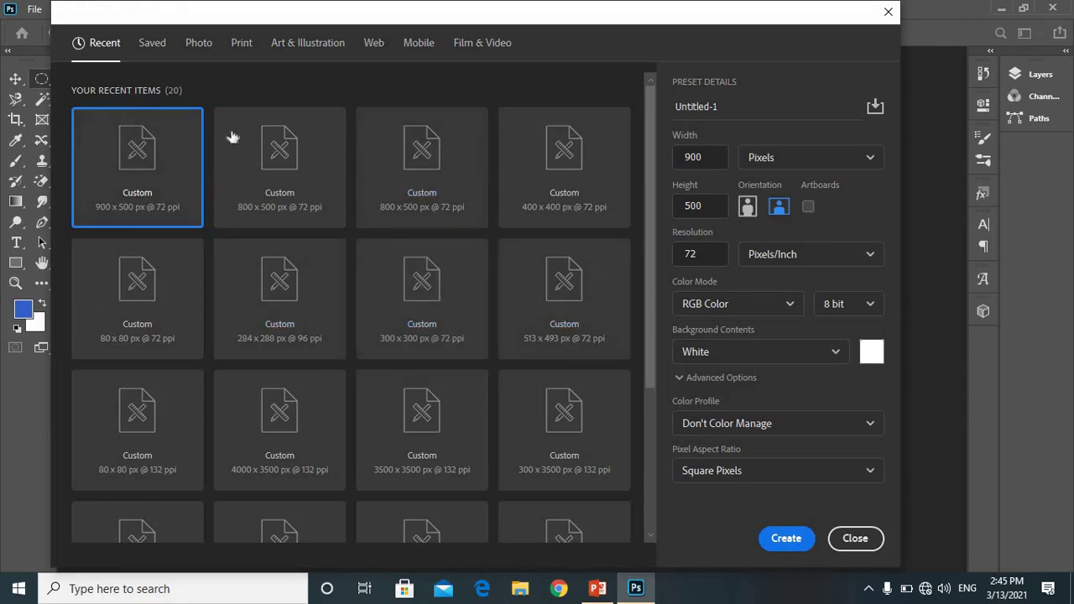
{"action": "mouse_move", "coordinate": [650, 253]}
{"action": "left_mouse_down"}
{"action": "mouse_move", "coordinate": [669, 374]}
{"action": "mouse_move", "coordinate": [644, 258]}
{"action": "left_mouse_up"}
{"action": "double_click", "coordinate": [712, 161]}
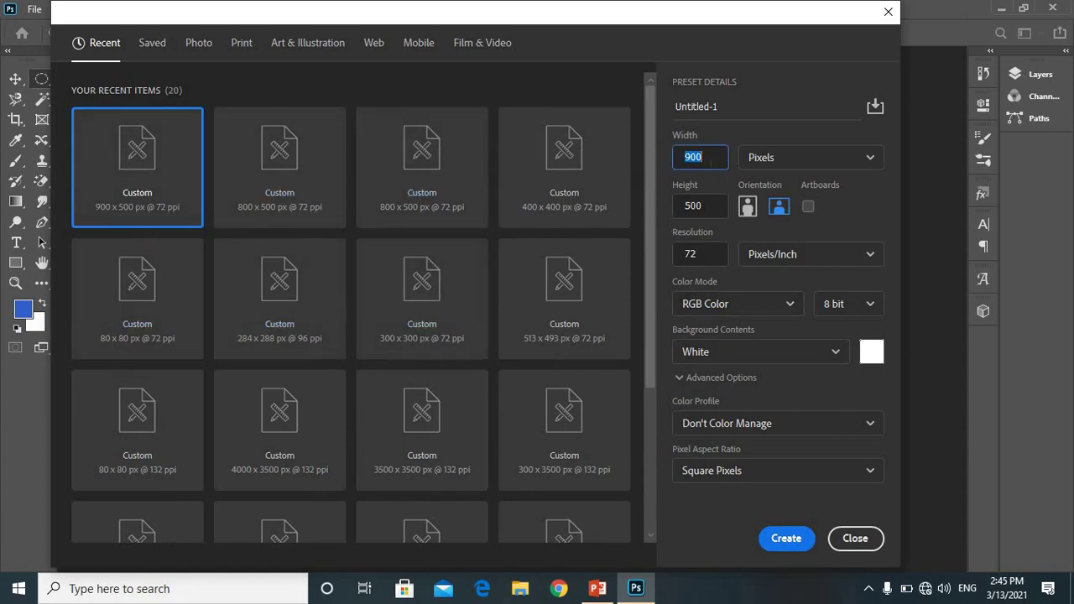
{"action": "left_click", "coordinate": [747, 107]}
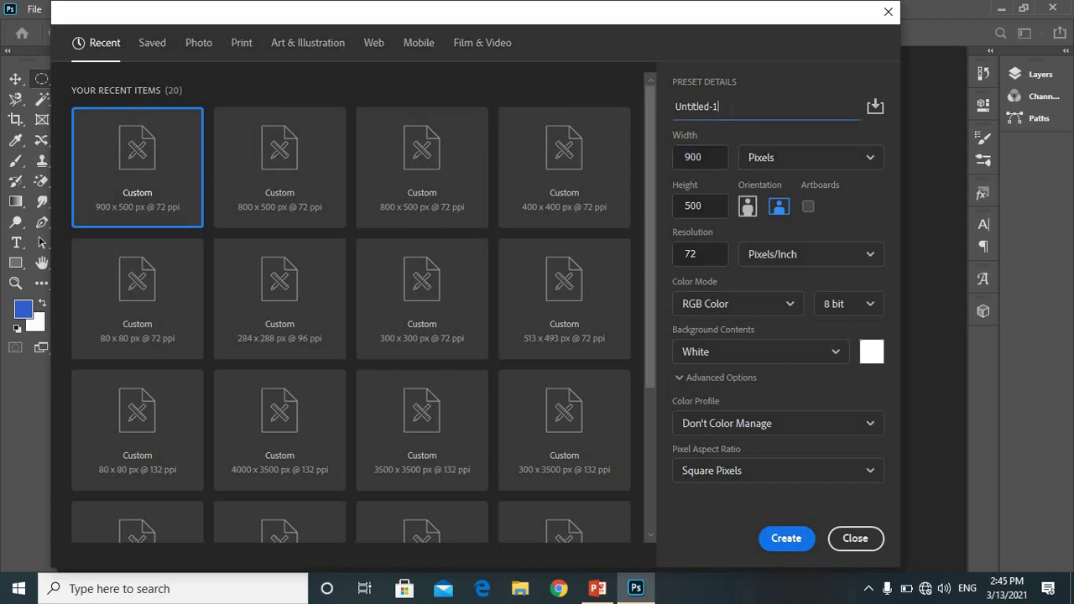
{"action": "key", "text": "BackSpace"}
{"action": "key", "text": "BackSpace"}
{"action": "key", "text": "BackSpace"}
{"action": "key", "text": "BackSpace"}
{"action": "key", "text": "BackSpace"}
{"action": "key", "text": "BackSpace"}
{"action": "key", "text": "BackSpace"}
{"action": "key", "text": "BackSpace"}
{"action": "key", "text": "BackSpace"}
{"action": "key", "text": "BackSpace"}
{"action": "type", "text": "Ph"}
{"action": "type", "text": "otoshop "}
{"action": "type", "text": "class"}
{"action": "type", "text": " 1"}
{"action": "key", "text": "Tab"}
{"action": "key", "text": "Tab"}
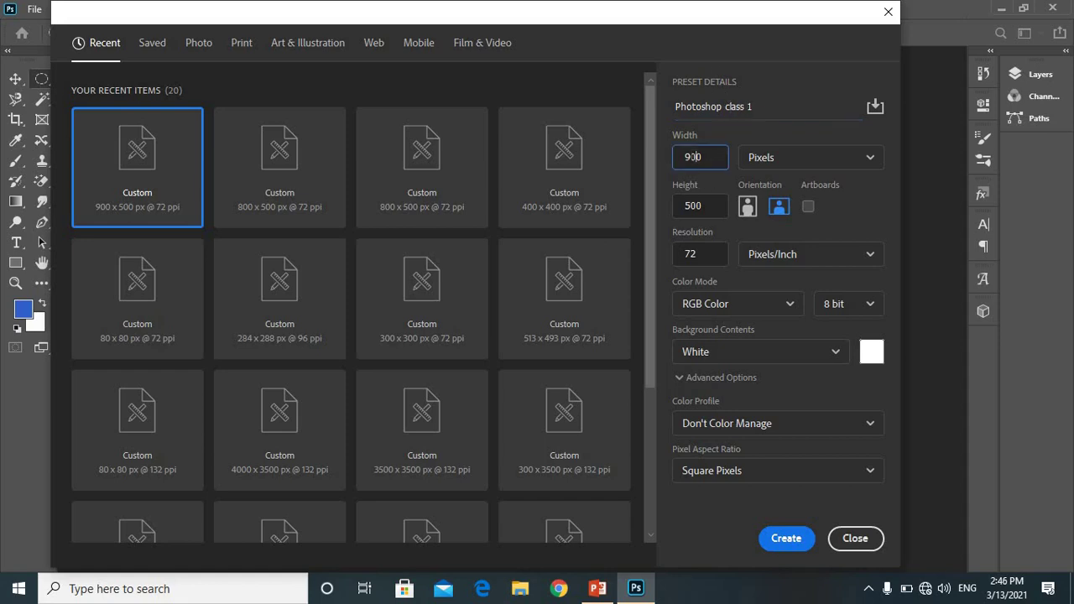
{"action": "key", "text": "BackSpace"}
{"action": "type", "text": "8"}
Keep Pixels/Inch, RGB Color and White background, and create the 800 × 500 px document.
{"action": "left_click", "coordinate": [851, 260]}
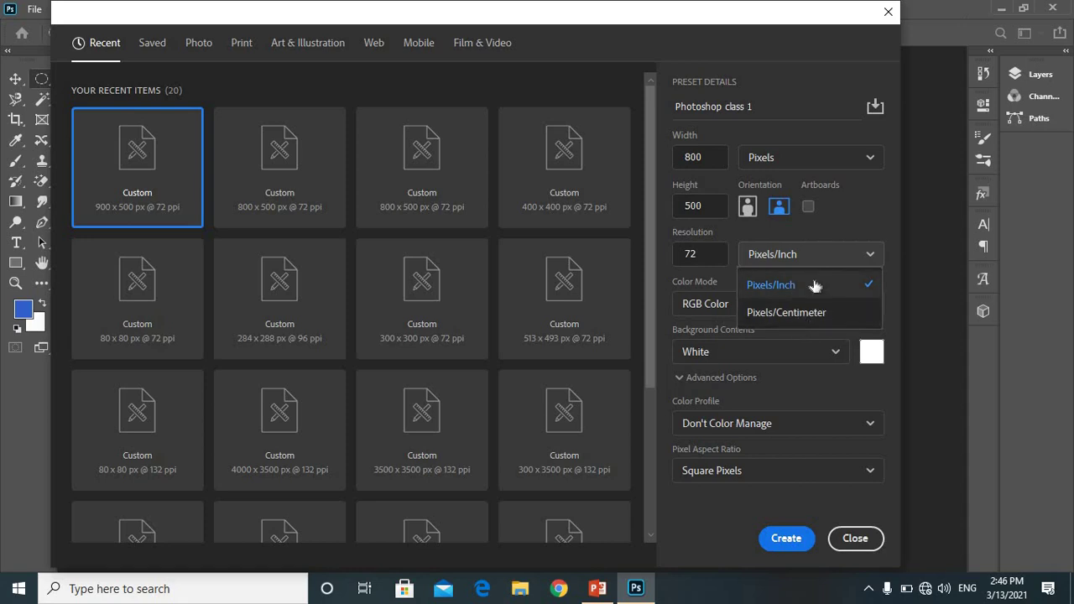
{"action": "left_click", "coordinate": [815, 285]}
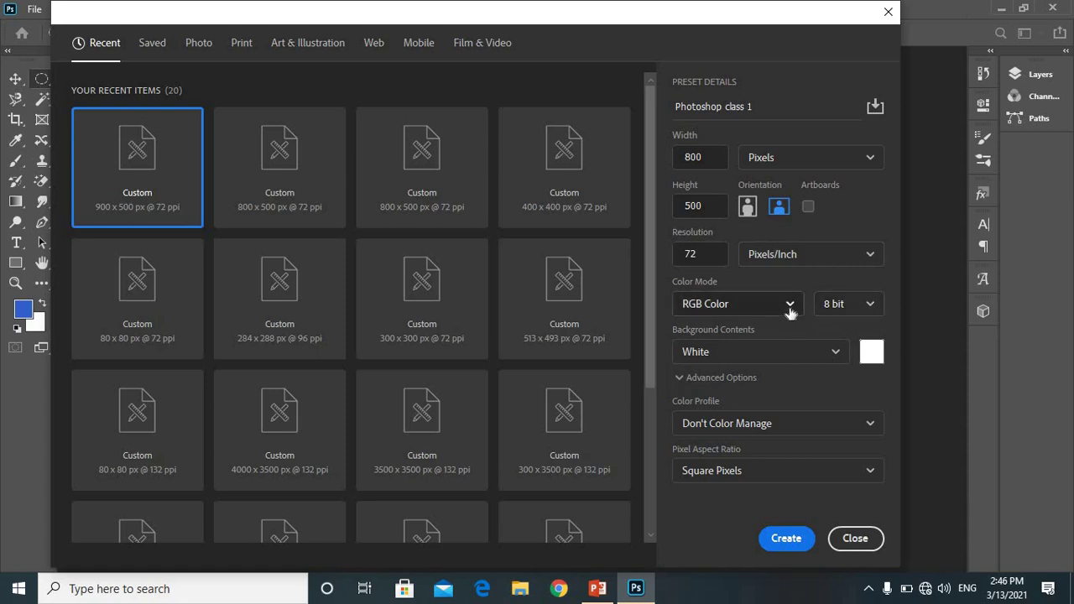
{"action": "left_click", "coordinate": [790, 306]}
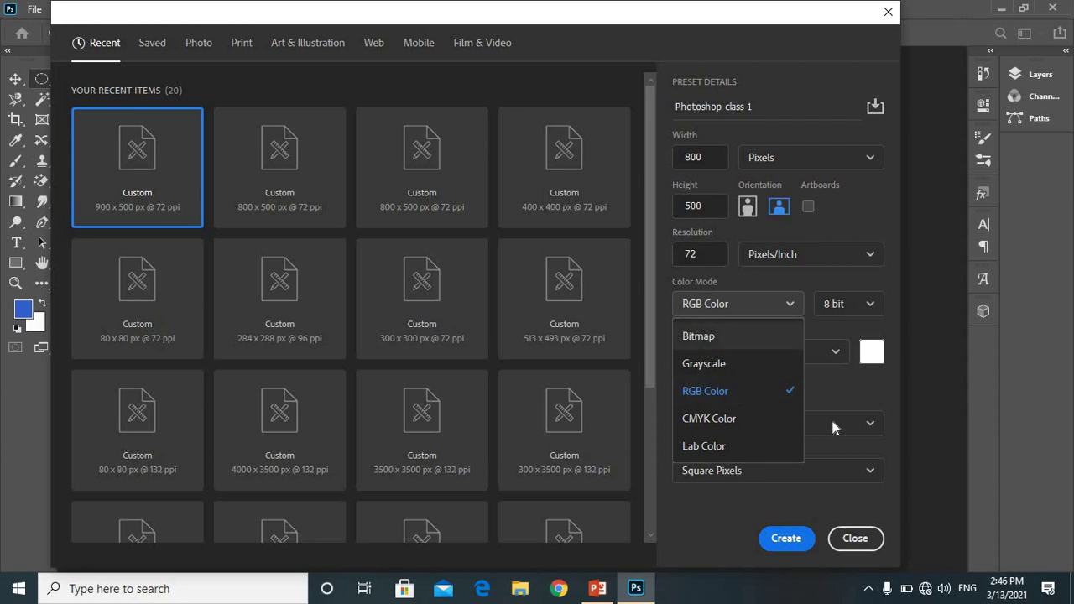
{"action": "left_click", "coordinate": [917, 401]}
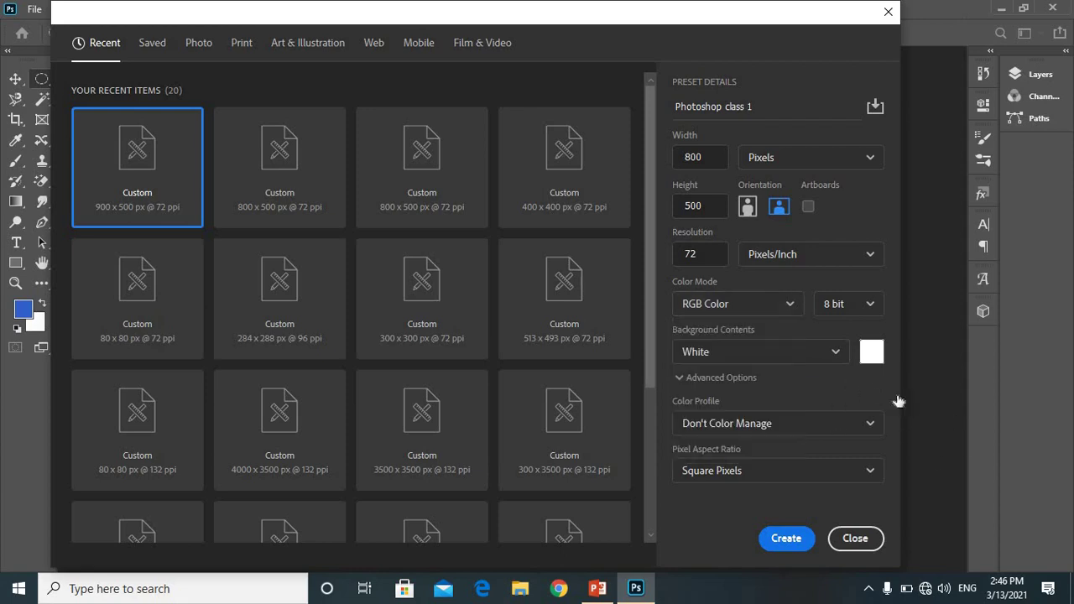
{"action": "left_click", "coordinate": [836, 351]}
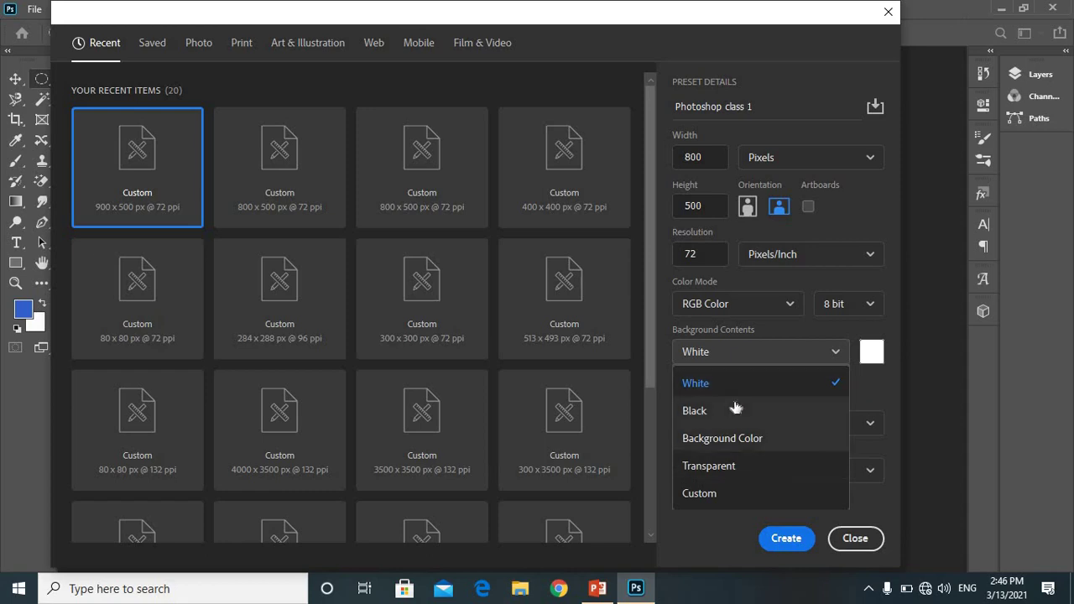
{"action": "left_click", "coordinate": [793, 528]}
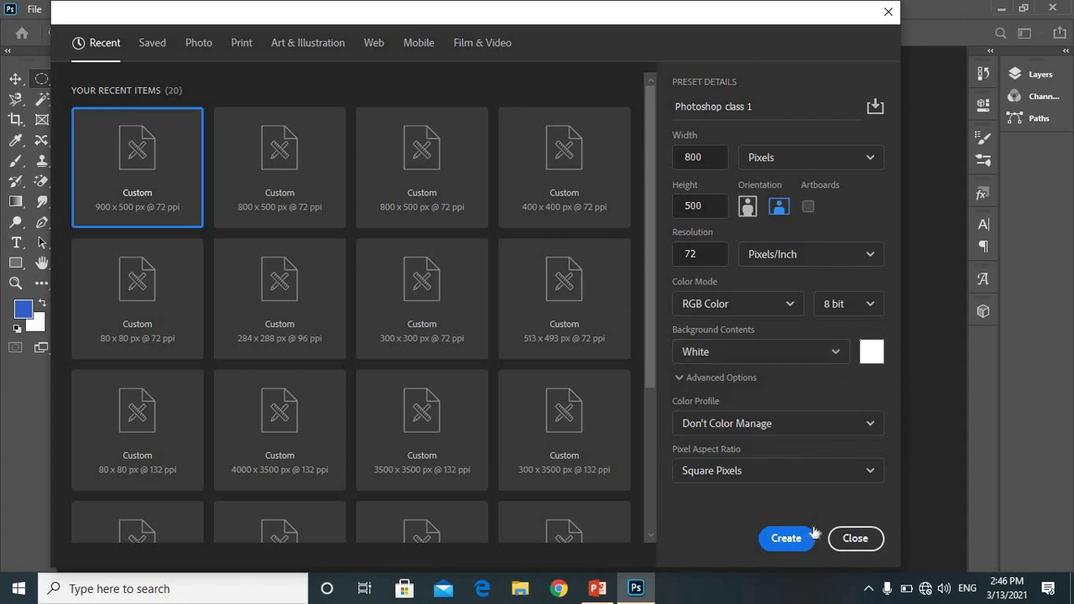
{"action": "left_click", "coordinate": [797, 539]}
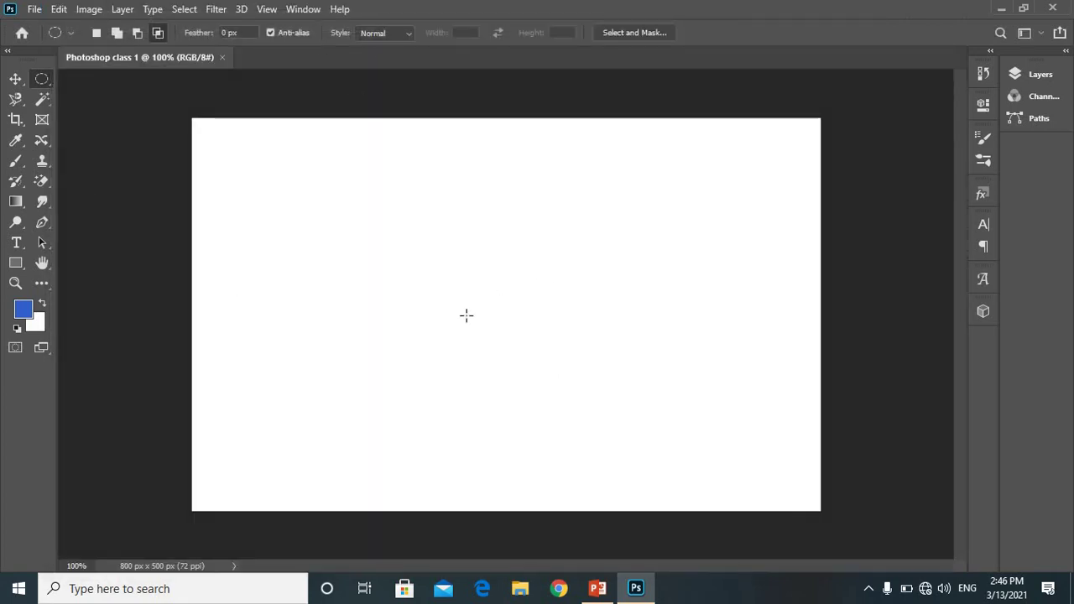
Make a rectangular marquee, scale it to about half size, and move it to the canvas centre.
{"action": "right_click", "coordinate": [49, 78]}
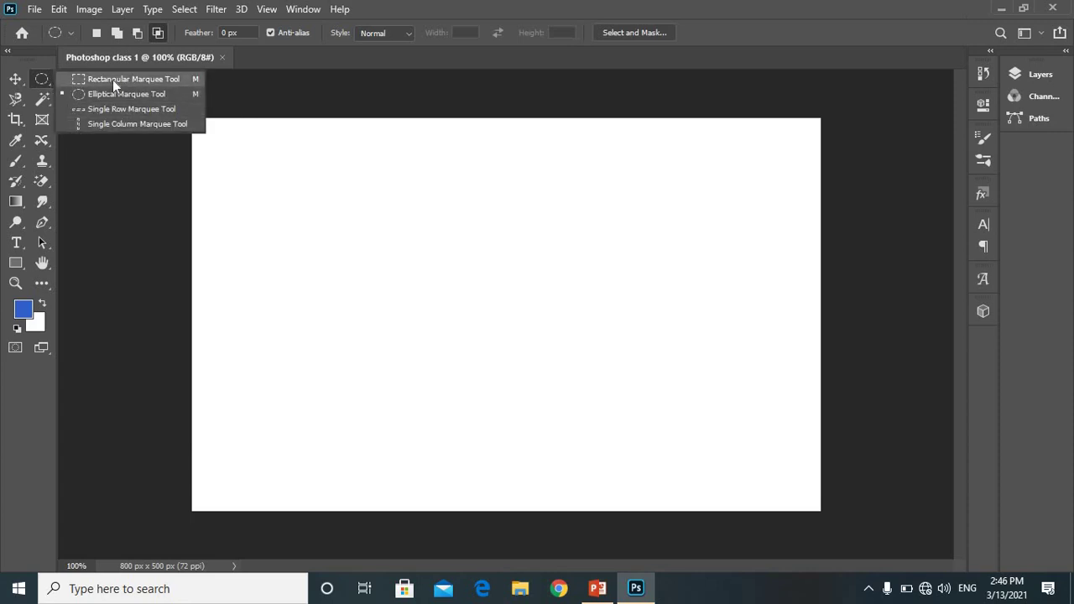
{"action": "left_click", "coordinate": [113, 79]}
{"action": "left_click", "coordinate": [319, 213]}
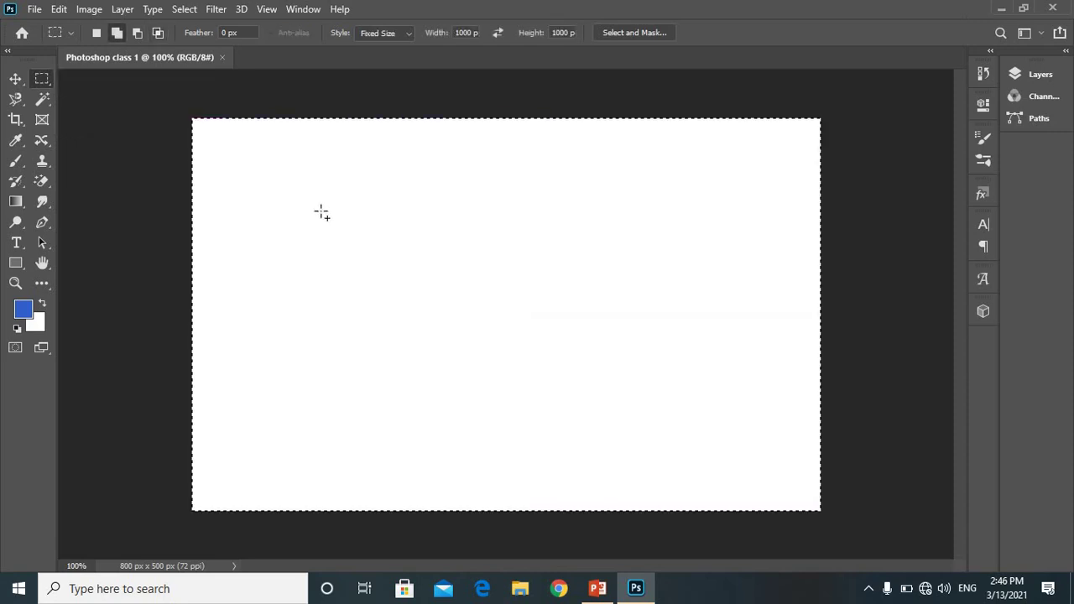
{"action": "key", "text": "ctrl+t"}
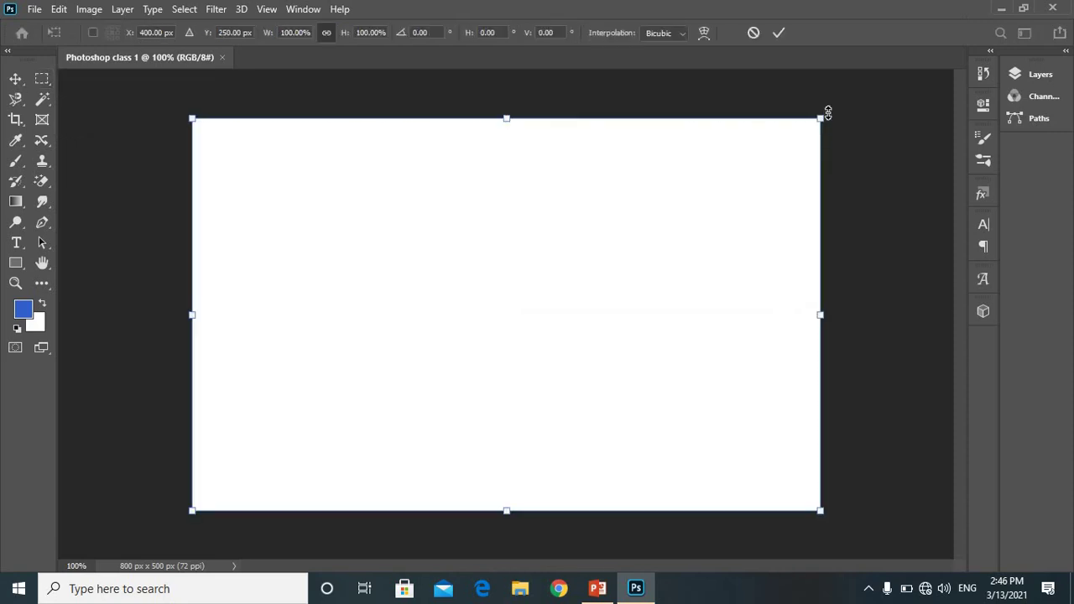
{"action": "left_click_drag", "start_coordinate": [796, 135], "coordinate": [483, 344]}
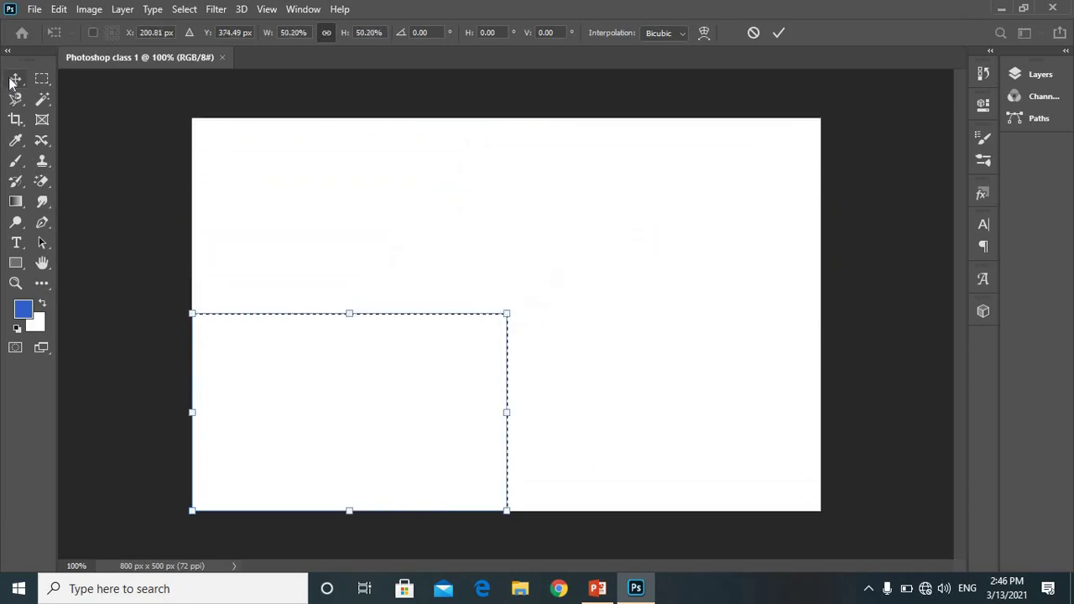
{"action": "left_click", "coordinate": [15, 78]}
{"action": "left_click_drag", "start_coordinate": [310, 361], "coordinate": [454, 245]}
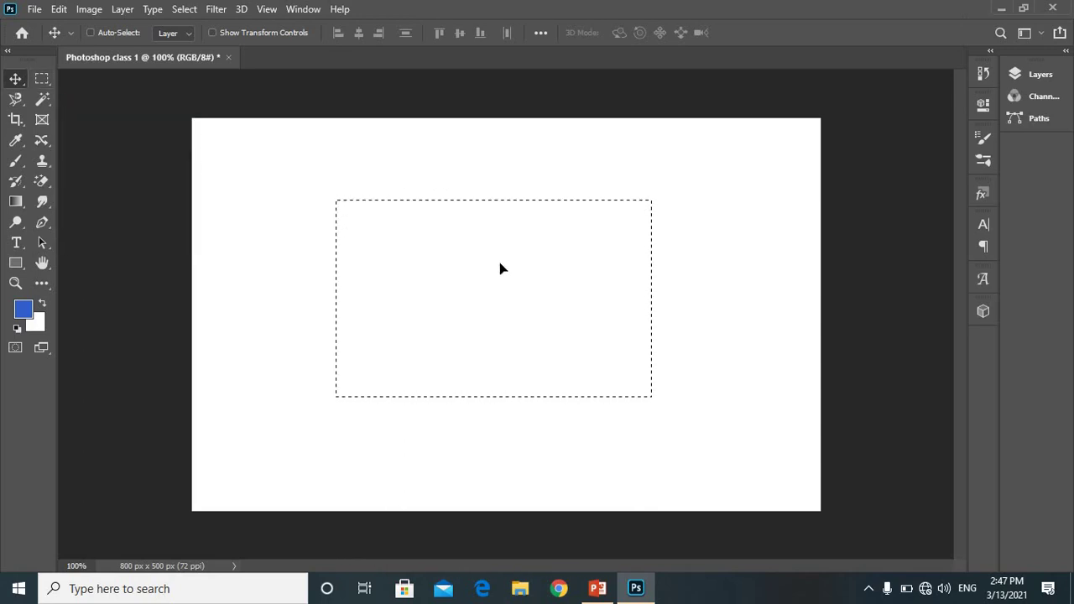
{"action": "mouse_move", "coordinate": [461, 262]}
{"action": "left_mouse_down"}
{"action": "mouse_move", "coordinate": [375, 240]}
{"action": "mouse_move", "coordinate": [440, 306]}
{"action": "mouse_move", "coordinate": [403, 322]}
{"action": "left_mouse_up"}
Choose the Brush tool with a yellow foreground colour.
{"action": "left_click", "coordinate": [13, 163]}
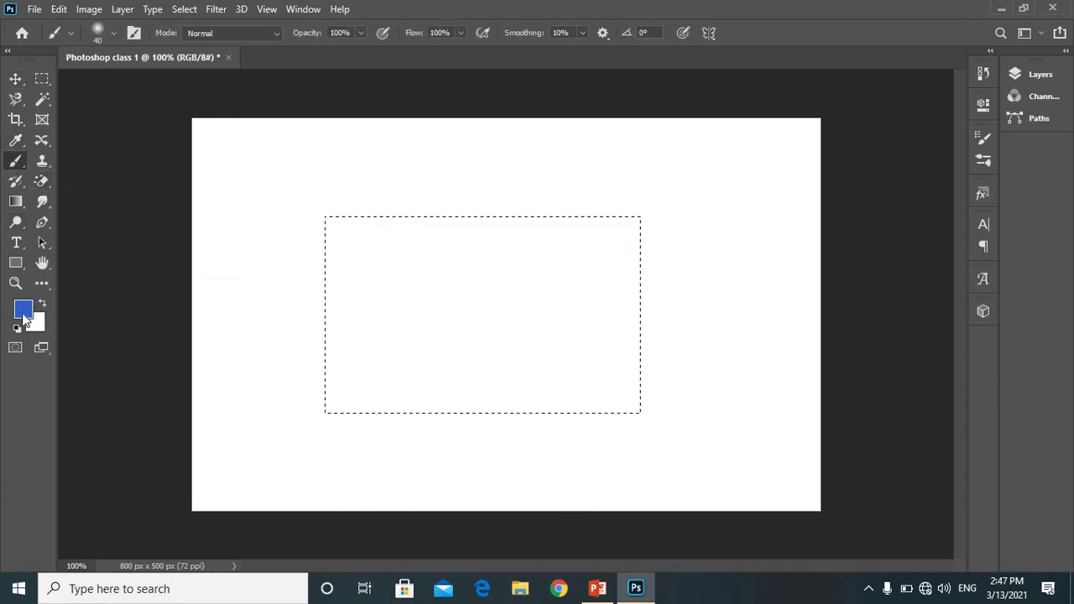
{"action": "left_click", "coordinate": [23, 312]}
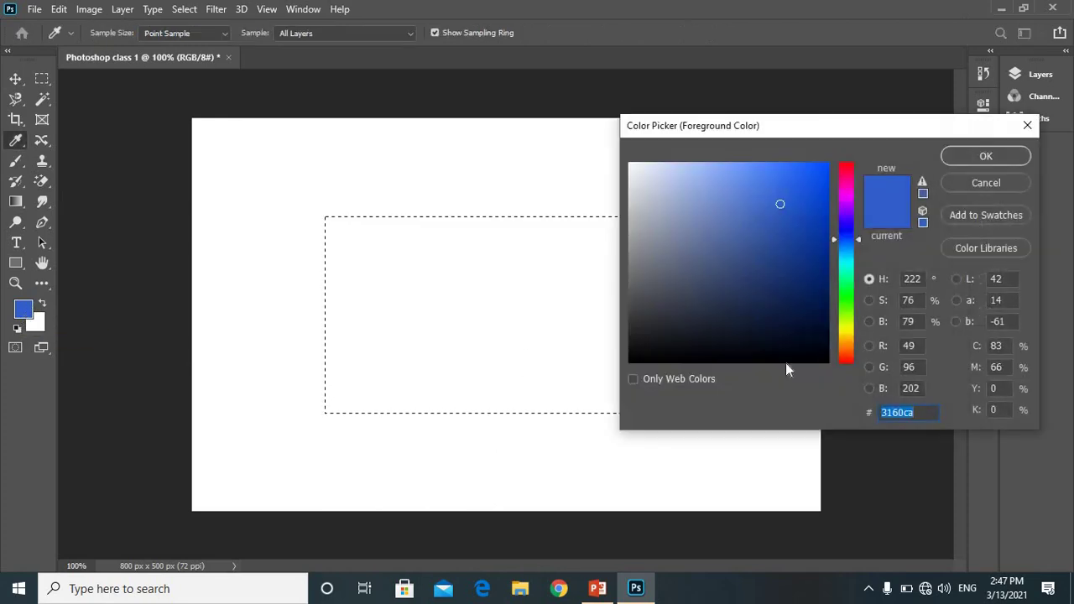
{"action": "left_click", "coordinate": [846, 279]}
{"action": "left_click", "coordinate": [846, 337]}
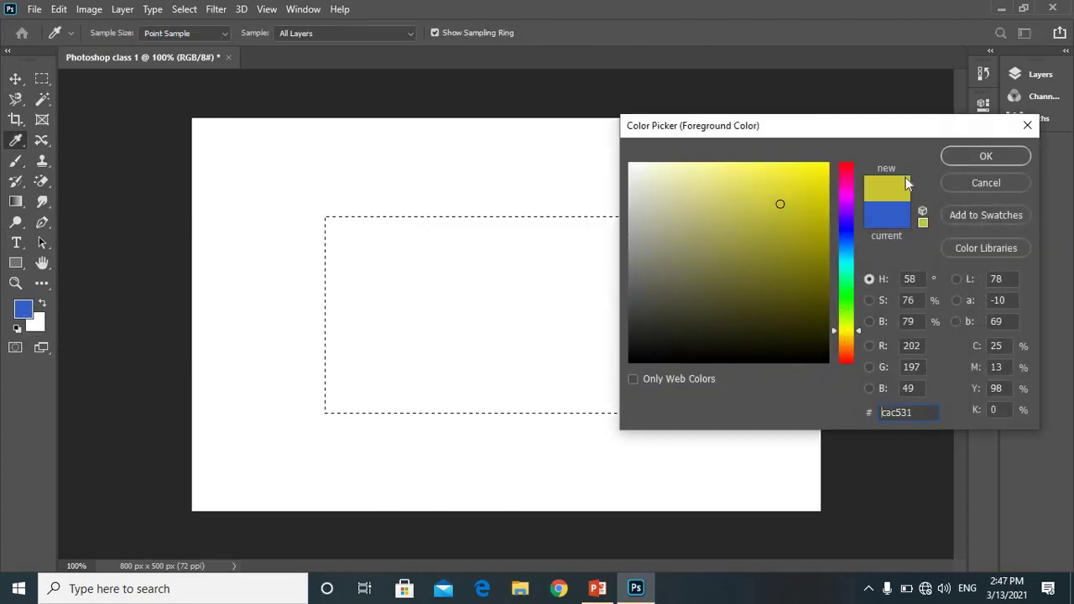
{"action": "left_click", "coordinate": [983, 158]}
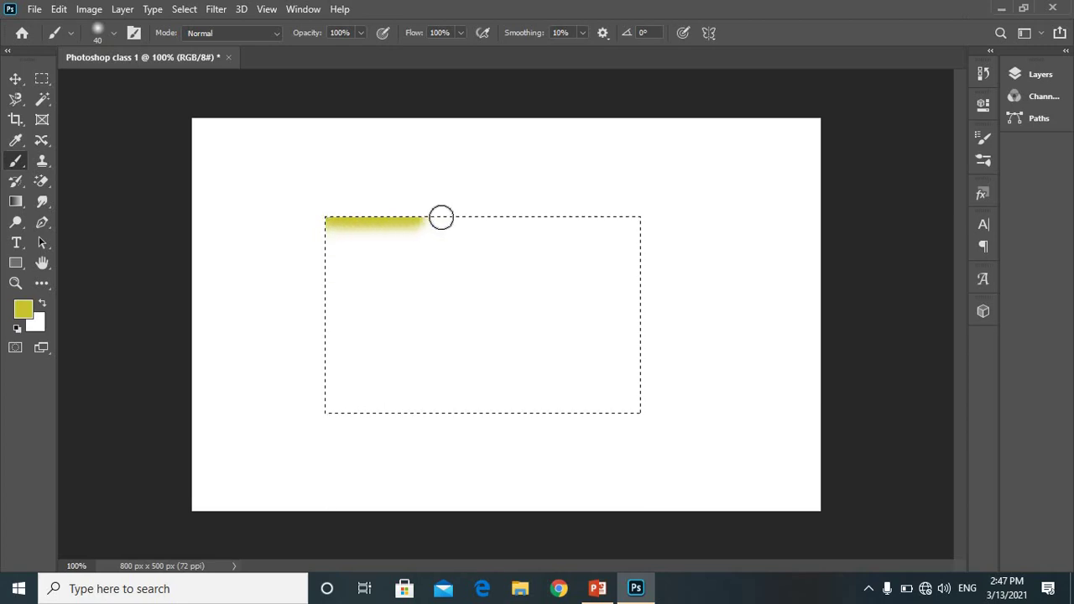
Paint yellow strokes across the rectangular selection until it is mostly covered.
{"action": "left_click_drag", "start_coordinate": [498, 222], "coordinate": [598, 153]}
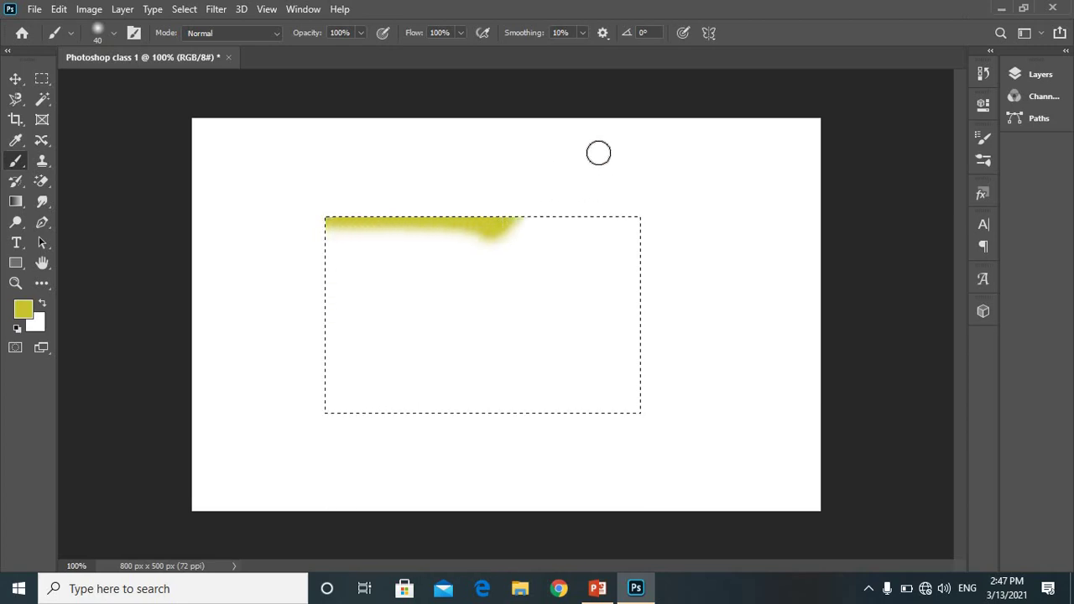
{"action": "key", "text": "ctrl+z"}
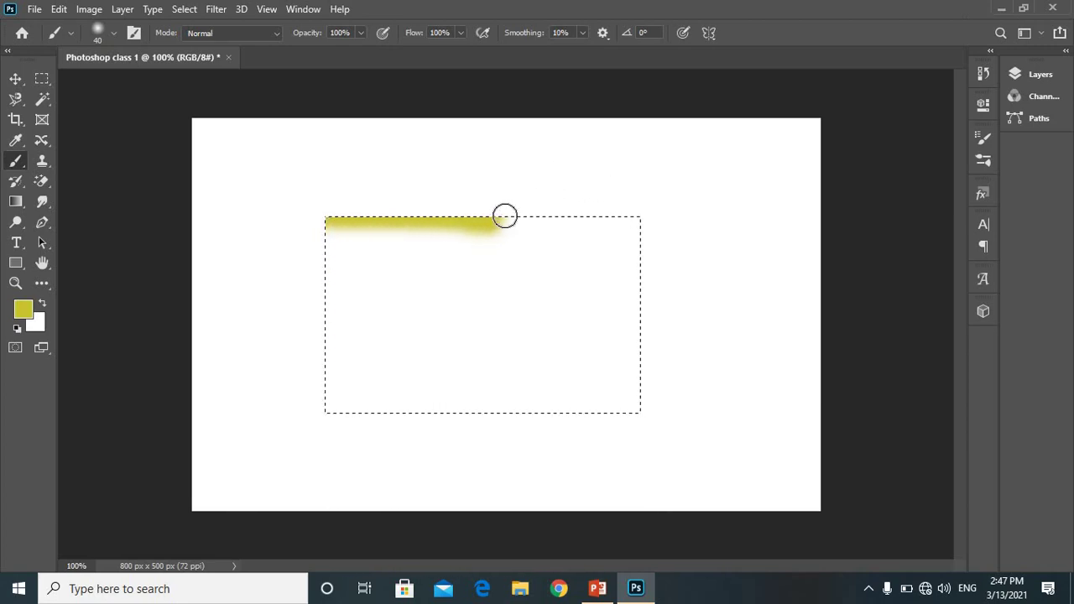
{"action": "left_click_drag", "start_coordinate": [513, 216], "coordinate": [555, 209]}
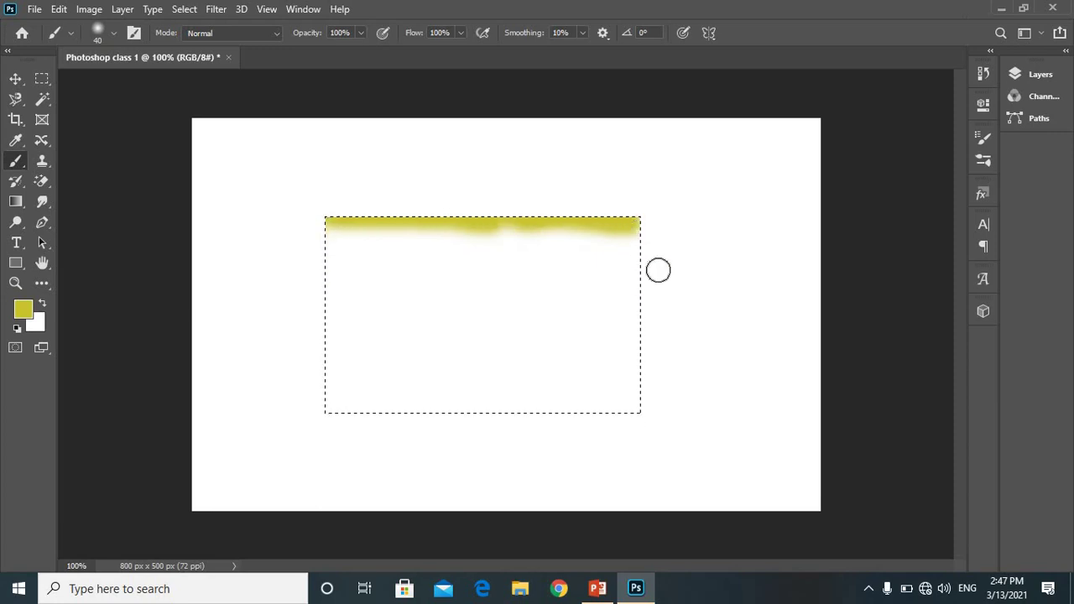
{"action": "mouse_move", "coordinate": [657, 268]}
{"action": "left_mouse_down"}
{"action": "mouse_move", "coordinate": [487, 352]}
{"action": "mouse_move", "coordinate": [671, 386]}
{"action": "mouse_move", "coordinate": [657, 233]}
{"action": "mouse_move", "coordinate": [640, 363]}
{"action": "left_mouse_up"}
{"action": "left_click_drag", "start_coordinate": [512, 309], "coordinate": [188, 305]}
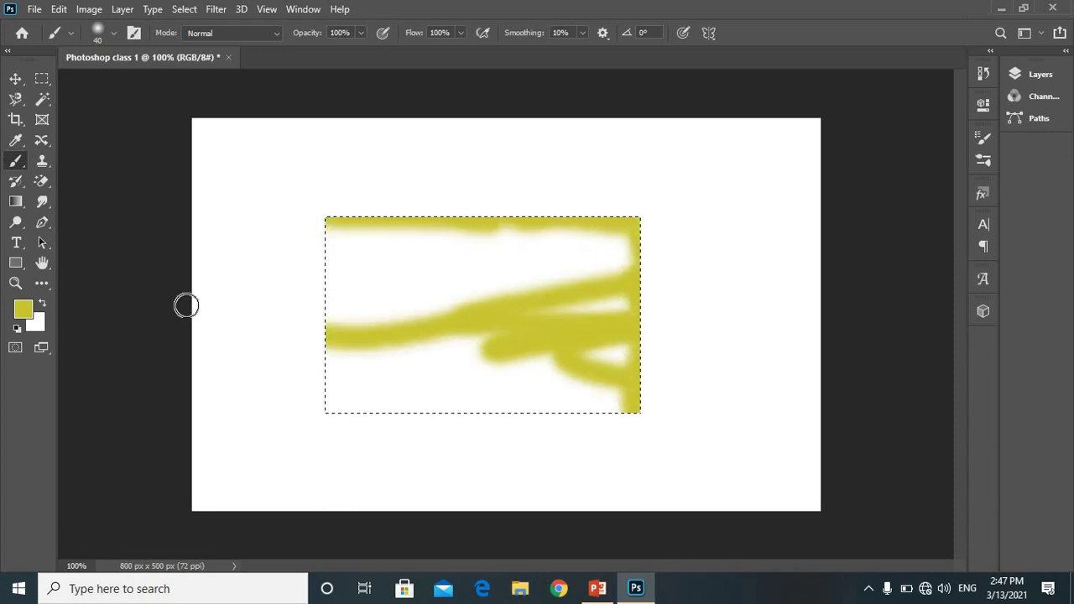
{"action": "left_click_drag", "start_coordinate": [466, 306], "coordinate": [141, 294]}
{"action": "mouse_move", "coordinate": [412, 340]}
{"action": "left_mouse_down"}
{"action": "mouse_move", "coordinate": [342, 373]}
{"action": "mouse_move", "coordinate": [396, 377]}
{"action": "mouse_move", "coordinate": [381, 333]}
{"action": "mouse_move", "coordinate": [343, 395]}
{"action": "mouse_move", "coordinate": [328, 234]}
{"action": "left_mouse_up"}
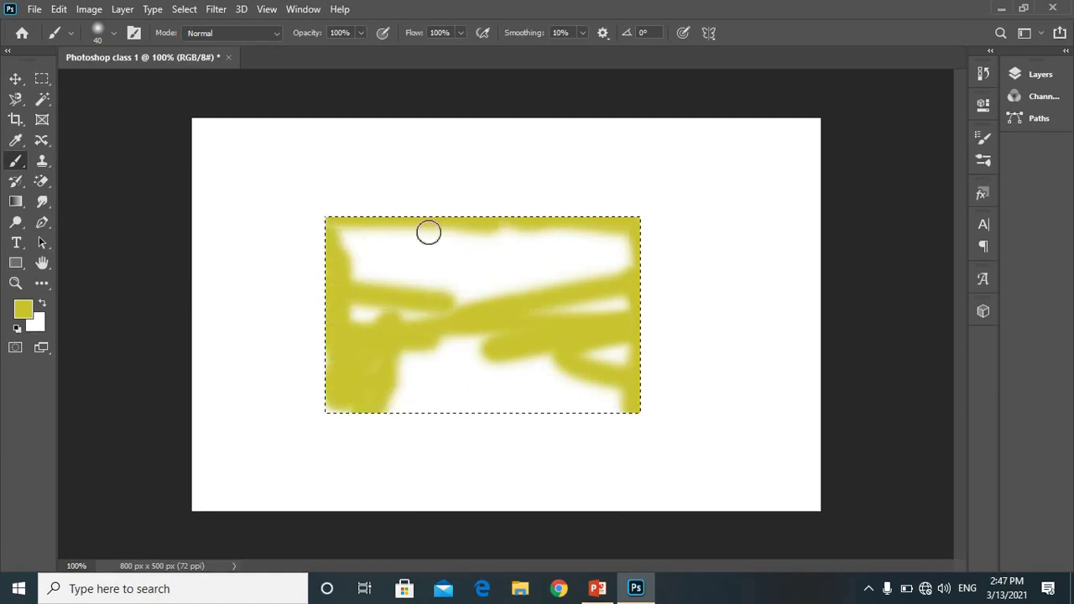
{"action": "left_click_drag", "start_coordinate": [428, 232], "coordinate": [643, 222]}
{"action": "mouse_move", "coordinate": [652, 375]}
{"action": "left_mouse_down"}
{"action": "mouse_move", "coordinate": [613, 410]}
{"action": "mouse_move", "coordinate": [359, 411]}
{"action": "left_mouse_up"}
{"action": "left_click_drag", "start_coordinate": [339, 276], "coordinate": [342, 238]}
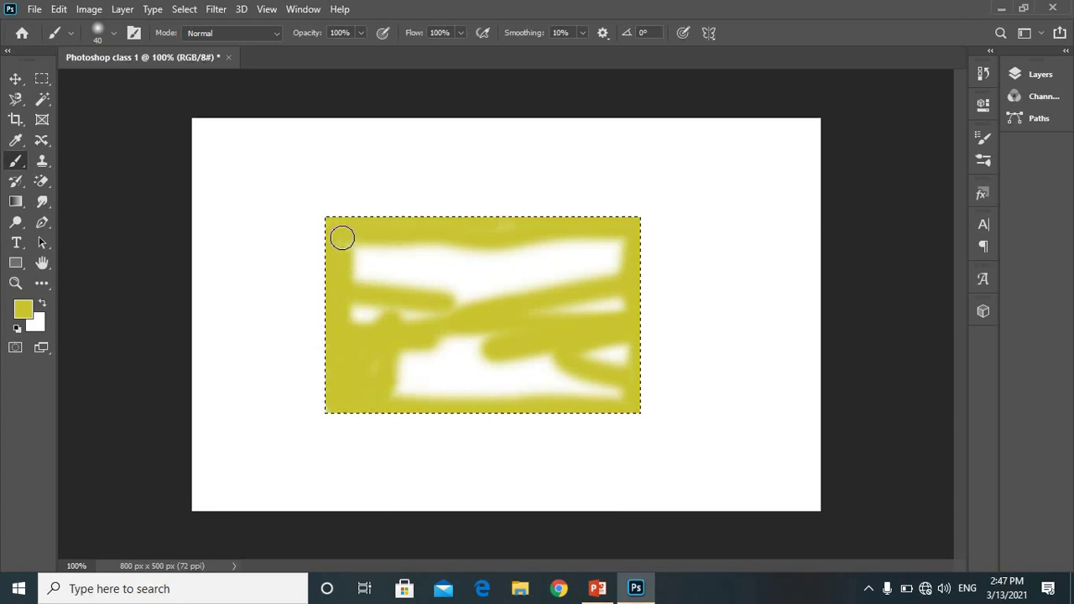
{"action": "mouse_move", "coordinate": [485, 241]}
{"action": "left_mouse_down"}
{"action": "mouse_move", "coordinate": [635, 244]}
{"action": "mouse_move", "coordinate": [599, 419]}
{"action": "mouse_move", "coordinate": [613, 372]}
{"action": "mouse_move", "coordinate": [595, 256]}
{"action": "left_mouse_up"}
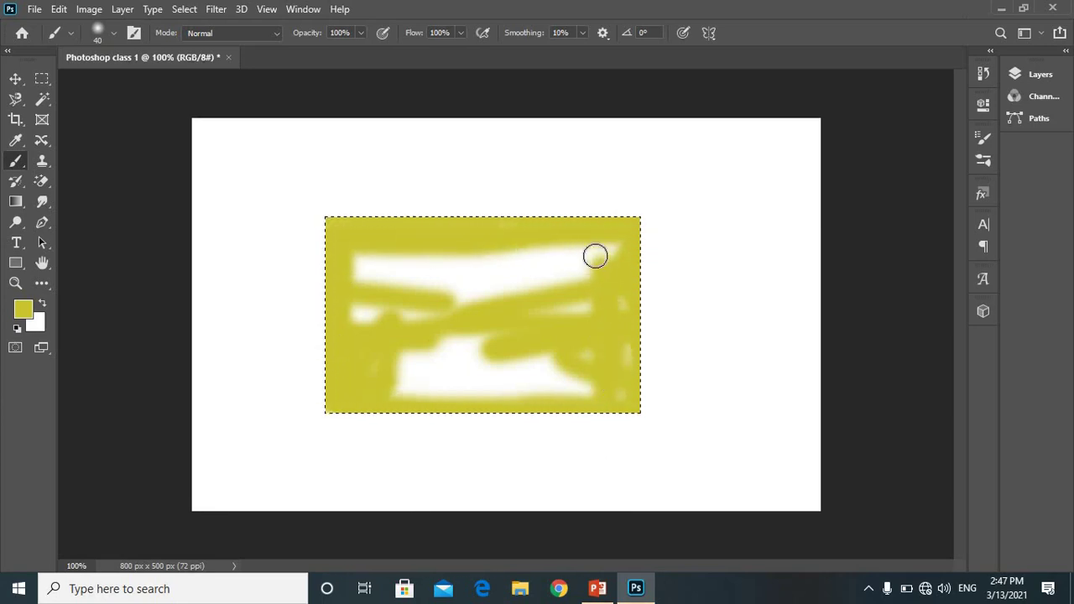
Switch to the Elliptical Marquee, dismiss the layer warnings and undo back to the rectangle selection.
{"action": "left_click", "coordinate": [39, 82]}
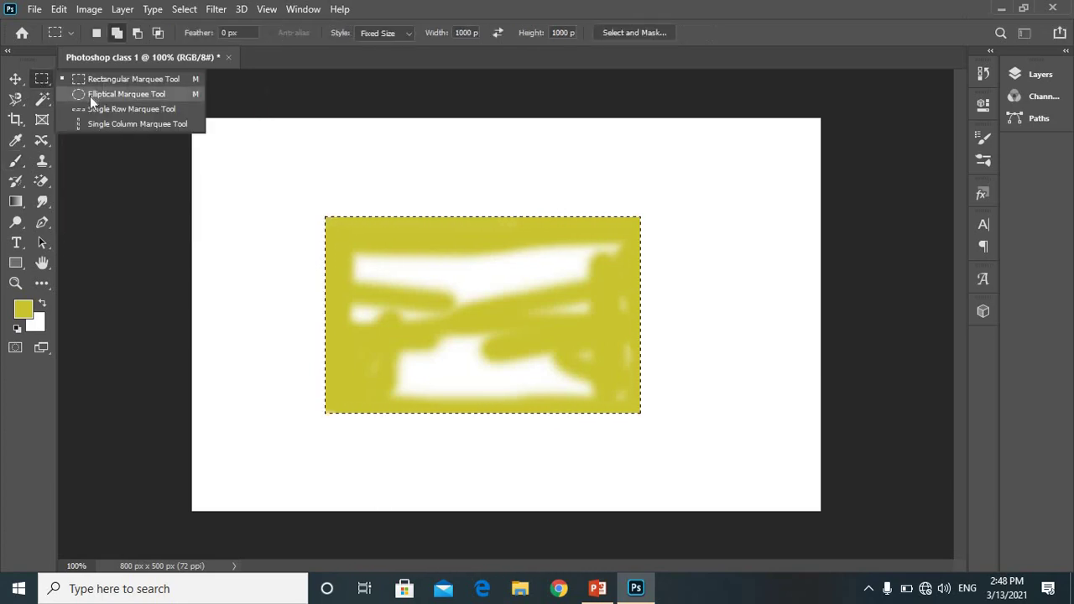
{"action": "left_click", "coordinate": [90, 96]}
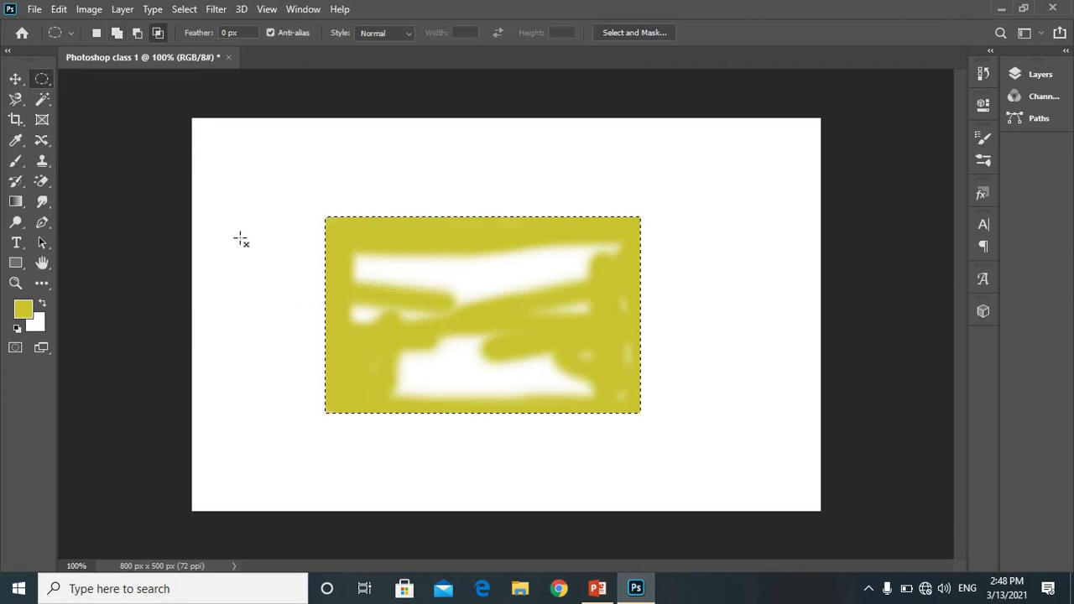
{"action": "left_click_drag", "start_coordinate": [241, 240], "coordinate": [316, 326]}
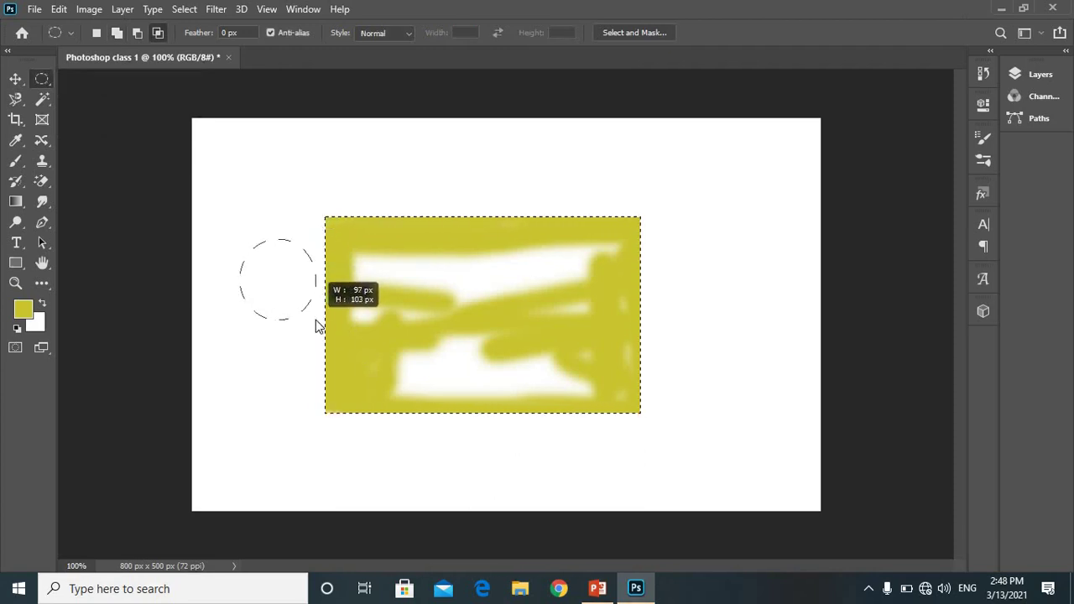
{"action": "left_click", "coordinate": [490, 228]}
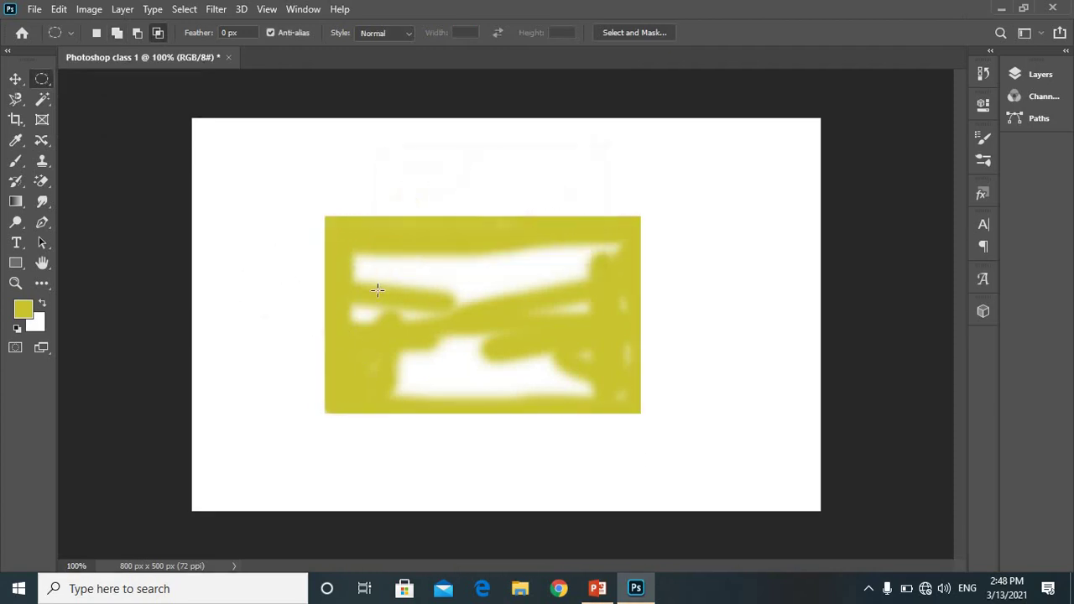
{"action": "left_click", "coordinate": [328, 202], "text": "ctrl"}
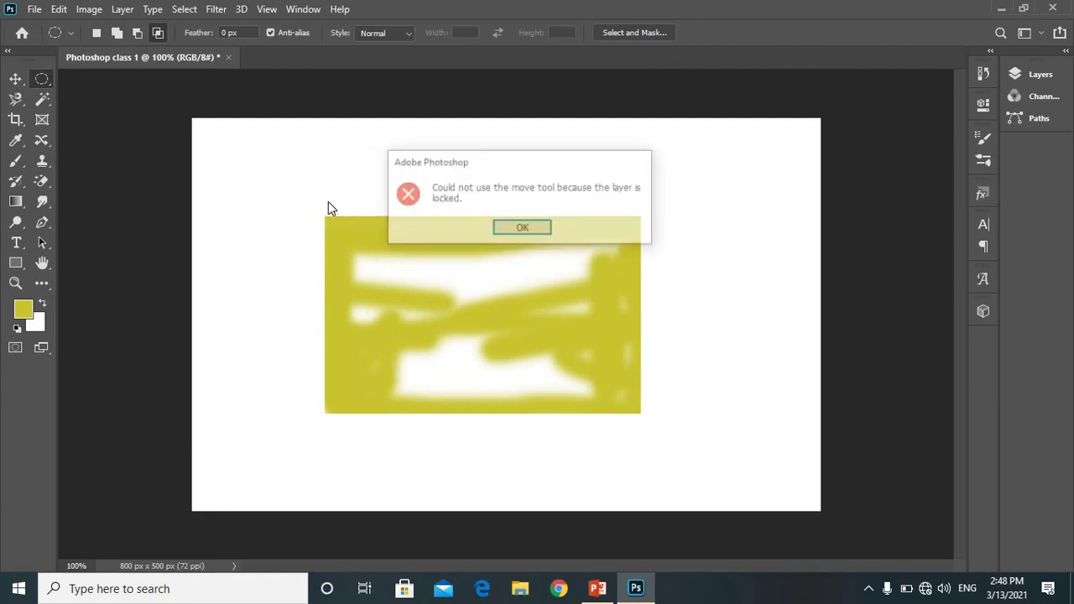
{"action": "left_click", "coordinate": [518, 227]}
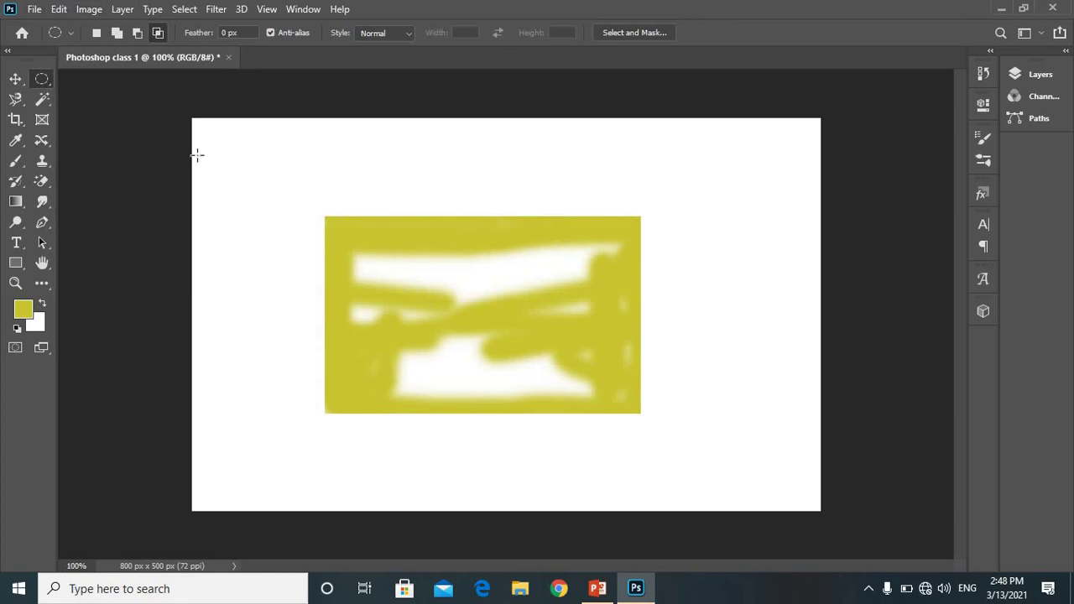
{"action": "key", "text": "ctrl+z"}
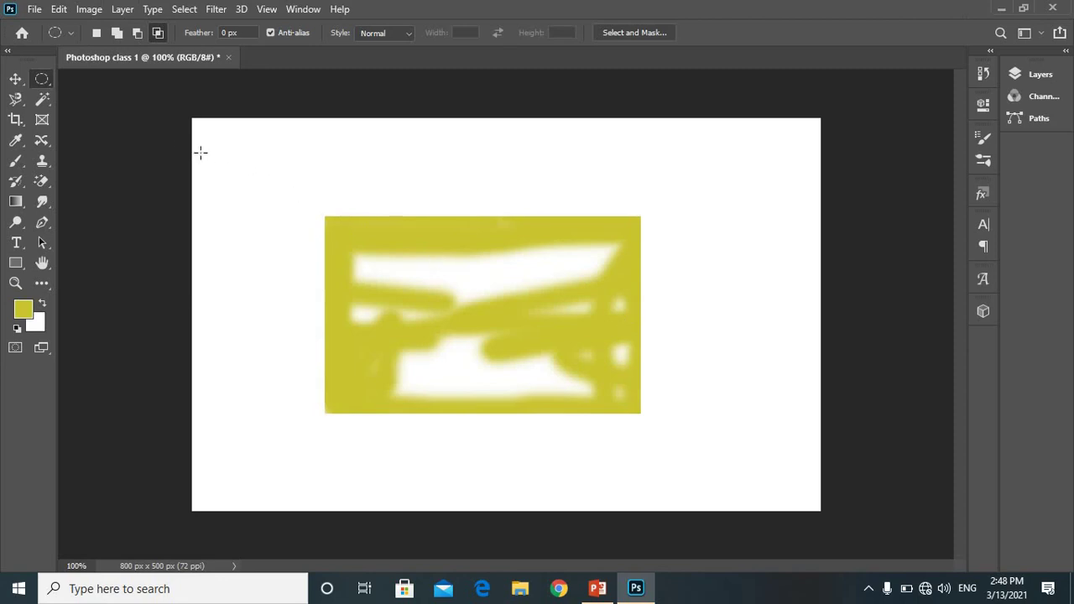
Try a circle and an intersecting ellipse at the canvas top-left, then deselect.
{"action": "left_click_drag", "start_coordinate": [223, 161], "coordinate": [297, 234]}
{"action": "left_click_drag", "start_coordinate": [252, 266], "coordinate": [287, 295]}
{"action": "left_click", "coordinate": [542, 231]}
{"action": "left_click_drag", "start_coordinate": [256, 214], "coordinate": [326, 268]}
{"action": "key", "text": "ctrl+d"}
With Add to selection, merge three overlapping circles over the yellow area's top-left.
{"action": "left_click", "coordinate": [120, 36]}
{"action": "left_click_drag", "start_coordinate": [321, 220], "coordinate": [411, 301]}
{"action": "left_click_drag", "start_coordinate": [334, 284], "coordinate": [443, 378]}
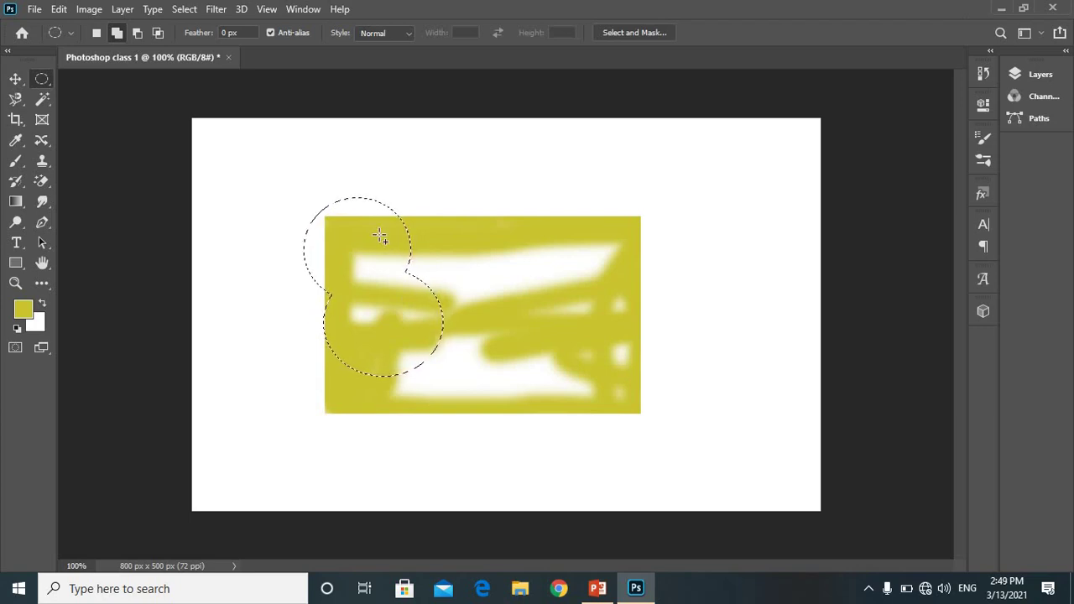
{"action": "left_click_drag", "start_coordinate": [406, 271], "coordinate": [466, 314]}
{"action": "left_click_drag", "start_coordinate": [406, 202], "coordinate": [500, 327]}
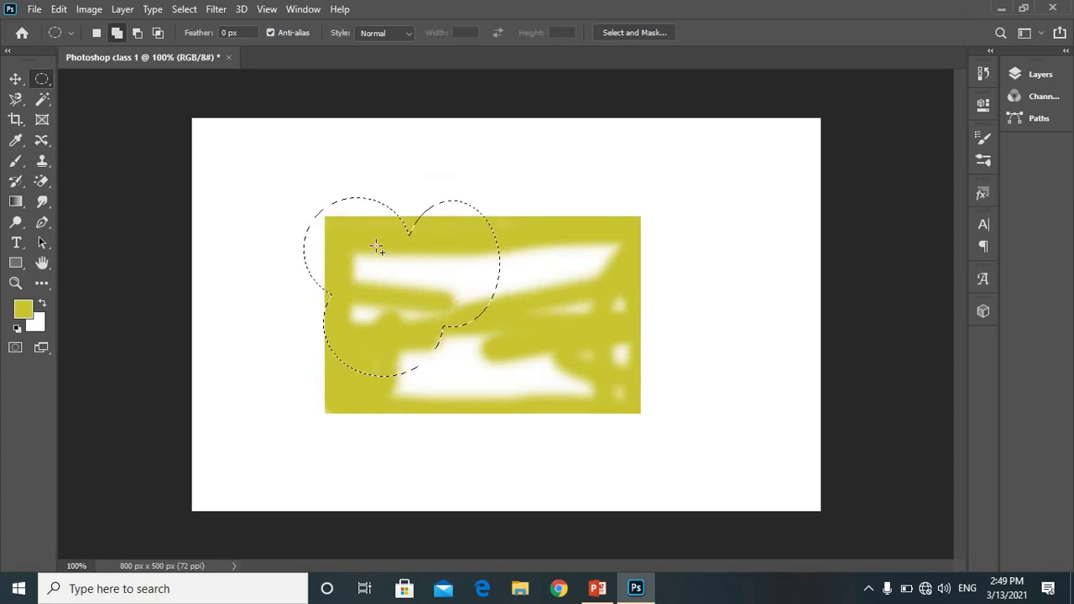
Brush bright orange inside the three-circle selection.
{"action": "left_click", "coordinate": [14, 164]}
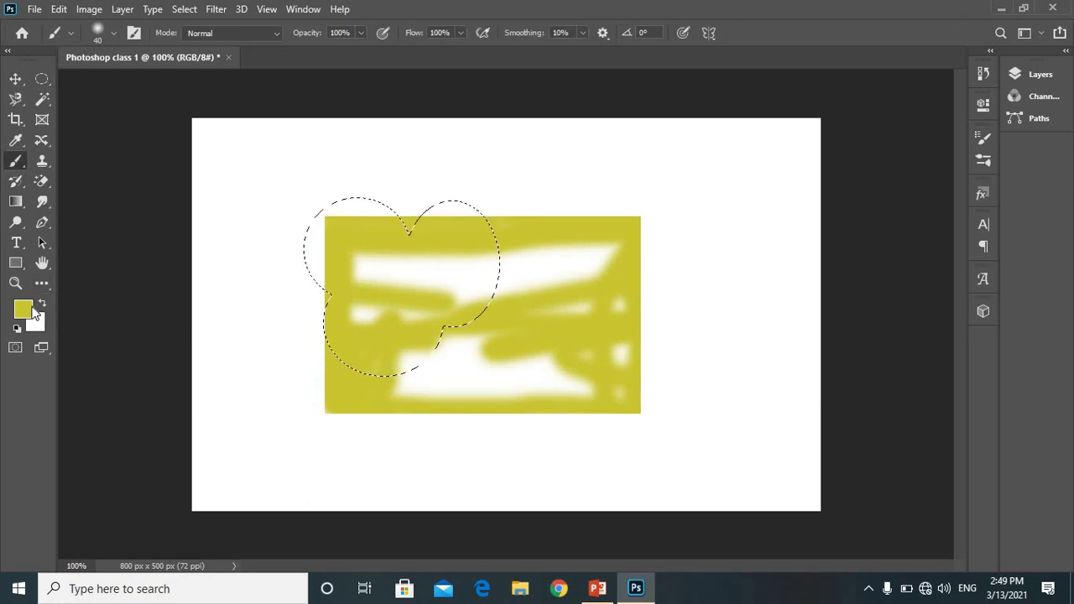
{"action": "left_click", "coordinate": [30, 309]}
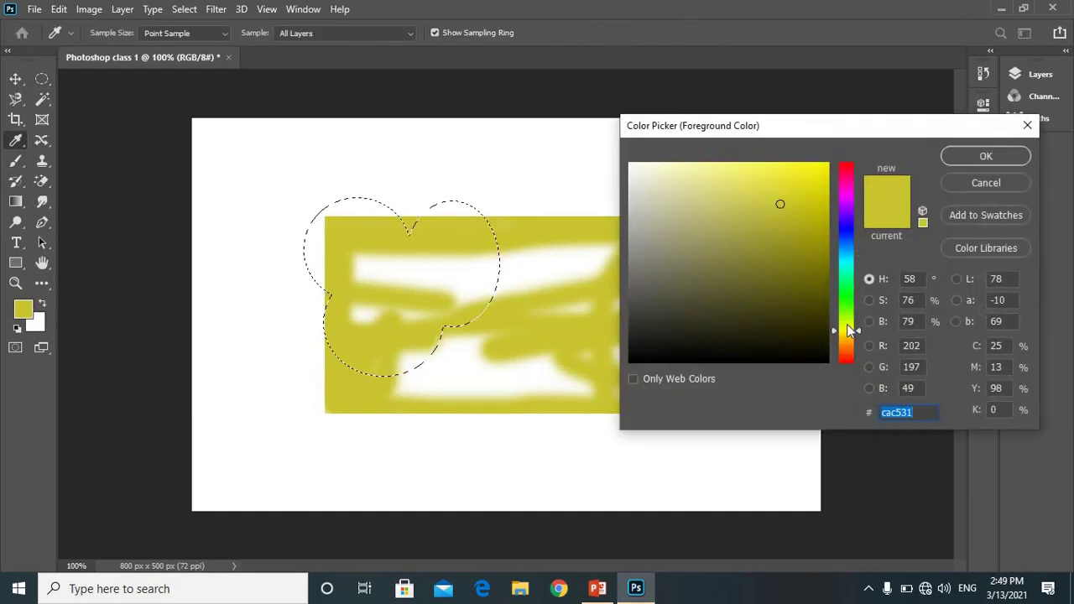
{"action": "left_click_drag", "start_coordinate": [848, 331], "coordinate": [848, 350]}
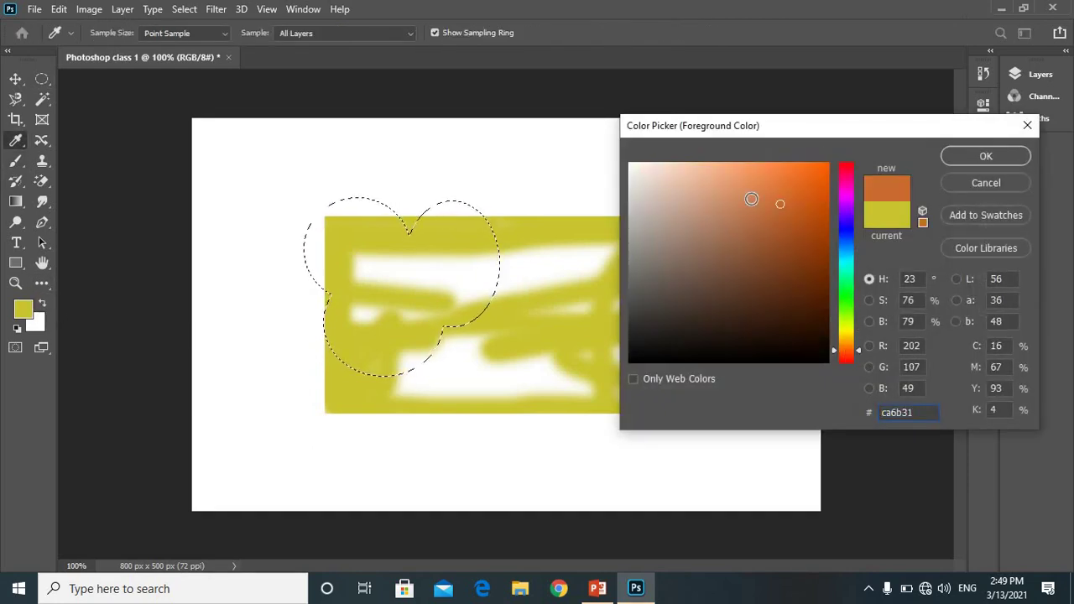
{"action": "left_click", "coordinate": [789, 188]}
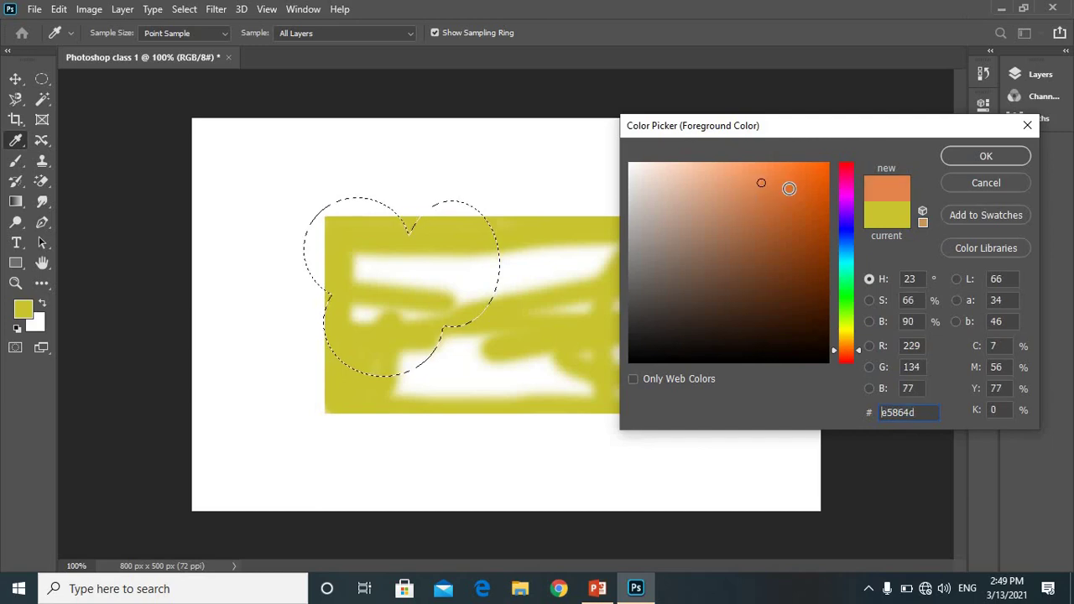
{"action": "left_click", "coordinate": [957, 157]}
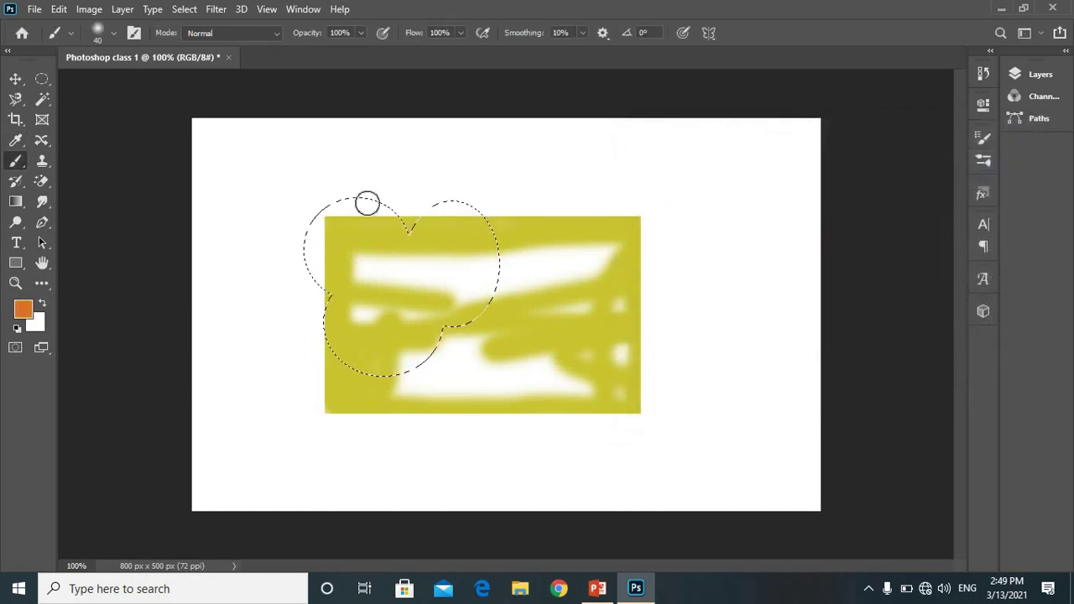
{"action": "left_click_drag", "start_coordinate": [328, 268], "coordinate": [297, 208]}
{"action": "left_click_drag", "start_coordinate": [354, 293], "coordinate": [367, 200]}
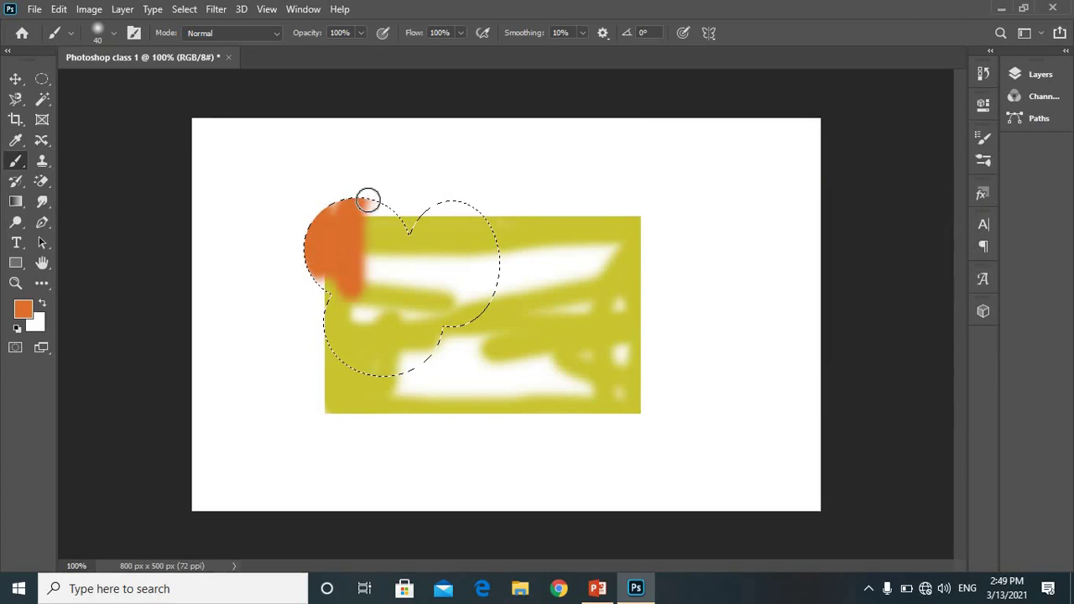
{"action": "left_click_drag", "start_coordinate": [431, 229], "coordinate": [486, 299]}
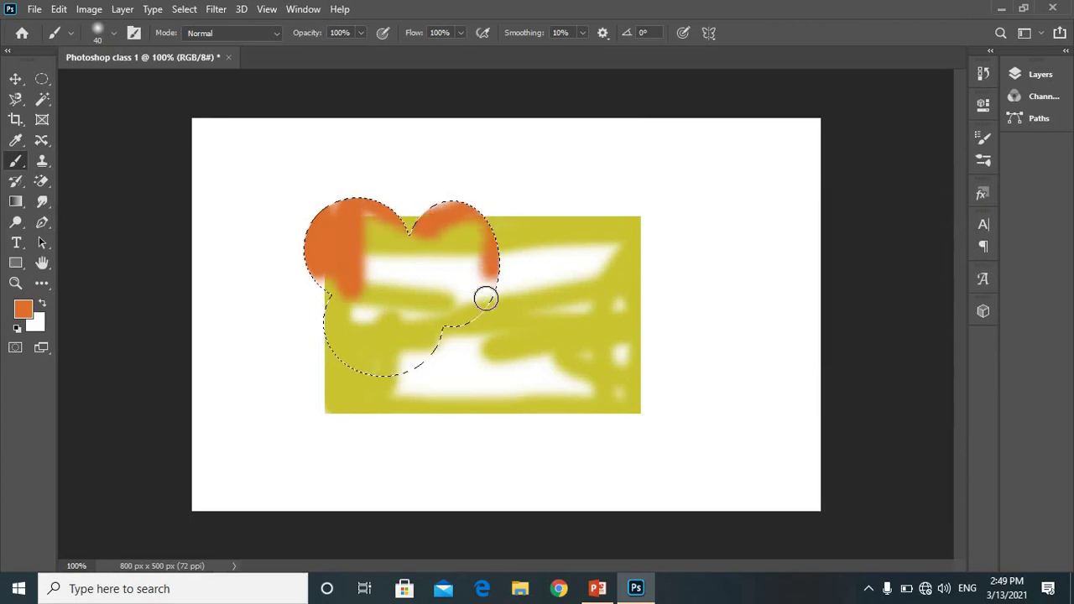
{"action": "left_click_drag", "start_coordinate": [372, 377], "coordinate": [326, 330]}
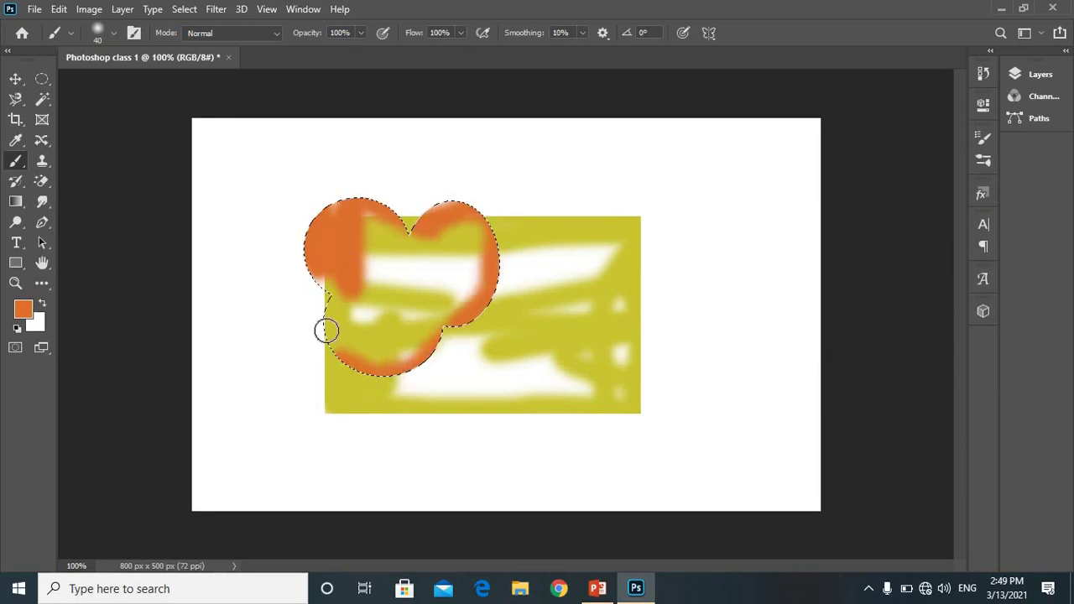
Reshape the selection with another elliptical marquee over the upper-left circle.
{"action": "left_click", "coordinate": [46, 78]}
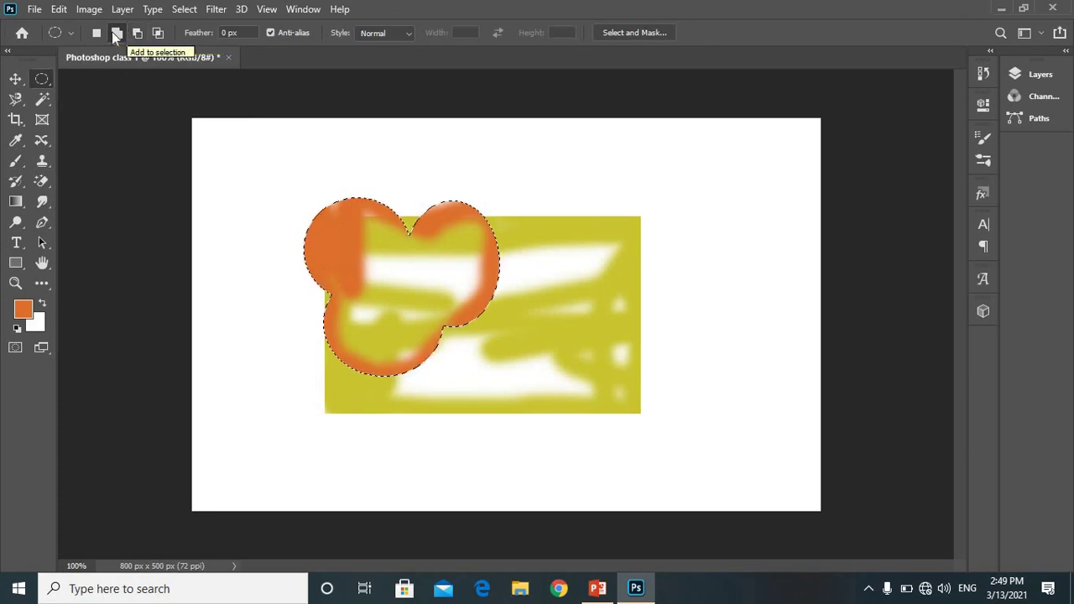
{"action": "left_click", "coordinate": [115, 35]}
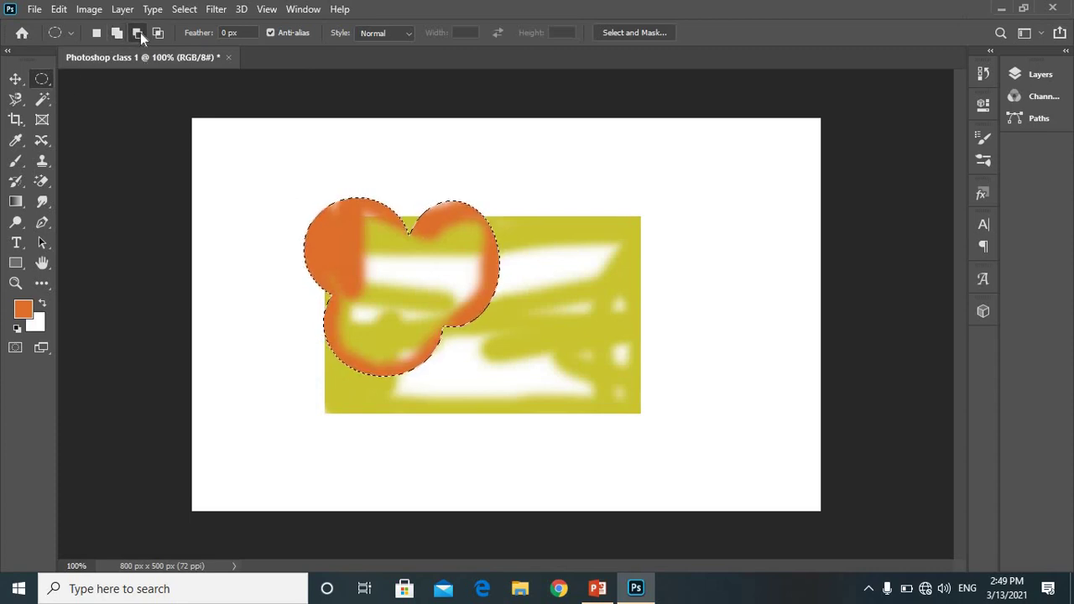
{"action": "left_click_drag", "start_coordinate": [321, 196], "coordinate": [411, 282]}
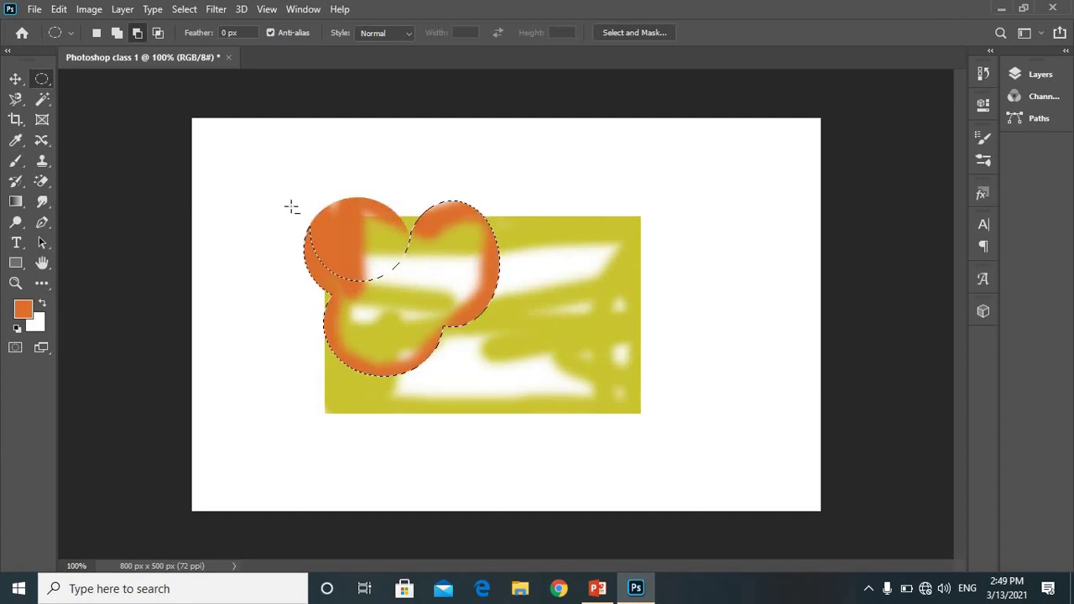
Brush near-white over the circles, leaving orange only in the upper-left circle.
{"action": "left_click", "coordinate": [20, 165]}
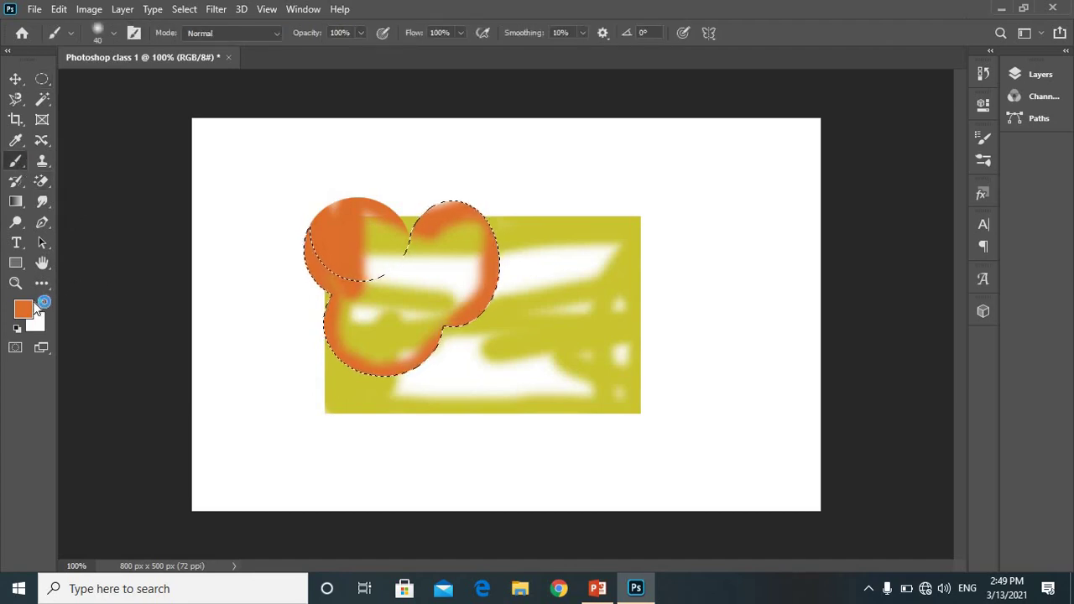
{"action": "left_click", "coordinate": [23, 309]}
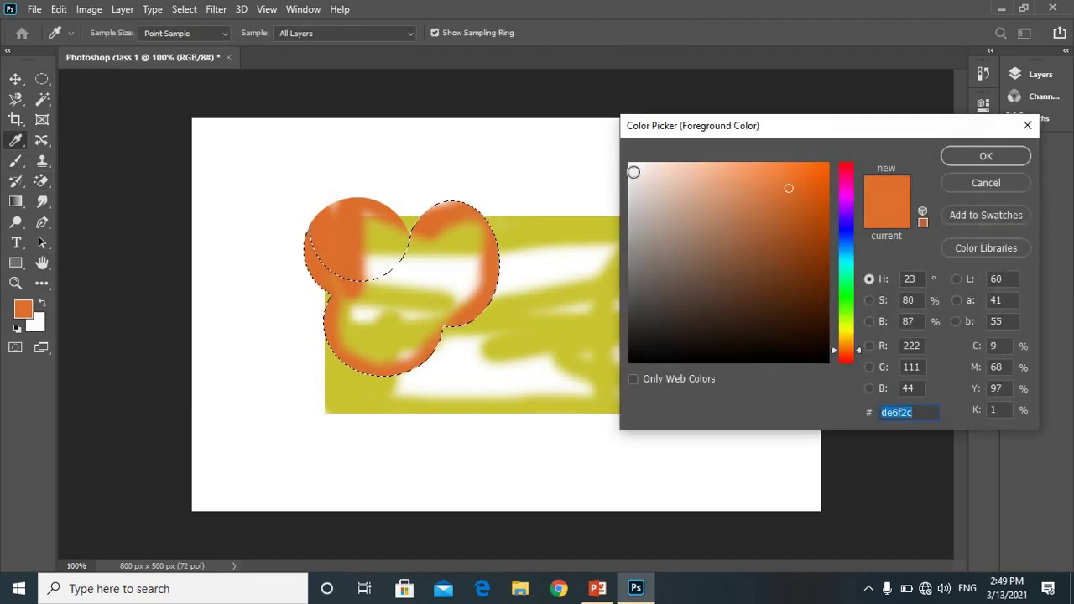
{"action": "left_click", "coordinate": [634, 172]}
{"action": "left_click", "coordinate": [986, 156]}
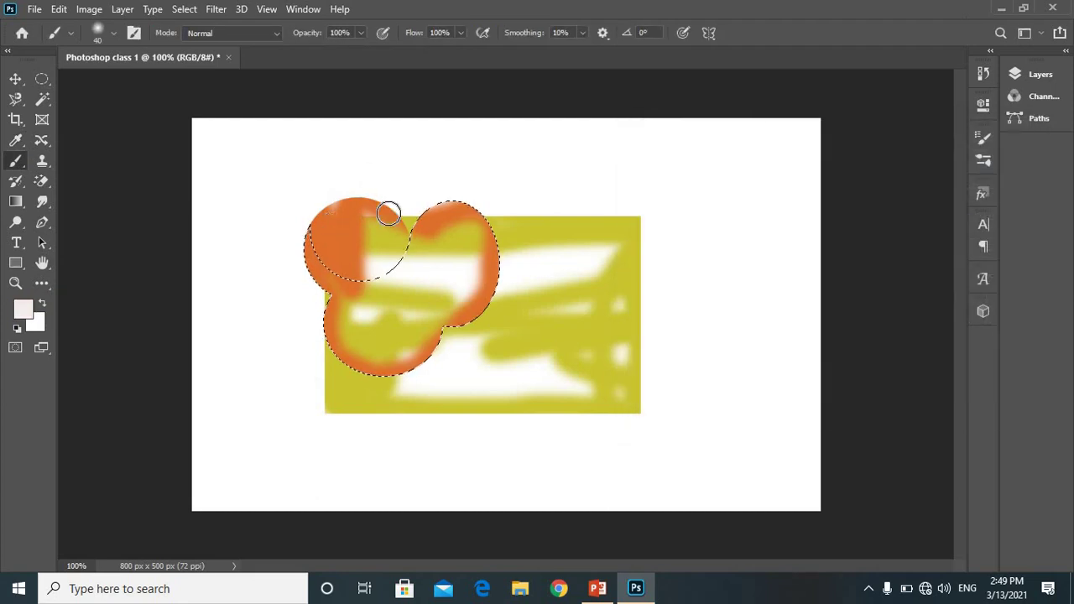
{"action": "mouse_move", "coordinate": [388, 213]}
{"action": "left_mouse_down"}
{"action": "mouse_move", "coordinate": [291, 247]}
{"action": "mouse_move", "coordinate": [439, 177]}
{"action": "mouse_move", "coordinate": [432, 216]}
{"action": "mouse_move", "coordinate": [497, 287]}
{"action": "mouse_move", "coordinate": [470, 315]}
{"action": "mouse_move", "coordinate": [419, 336]}
{"action": "mouse_move", "coordinate": [331, 312]}
{"action": "mouse_move", "coordinate": [337, 283]}
{"action": "mouse_move", "coordinate": [359, 281]}
{"action": "mouse_move", "coordinate": [340, 406]}
{"action": "left_mouse_up"}
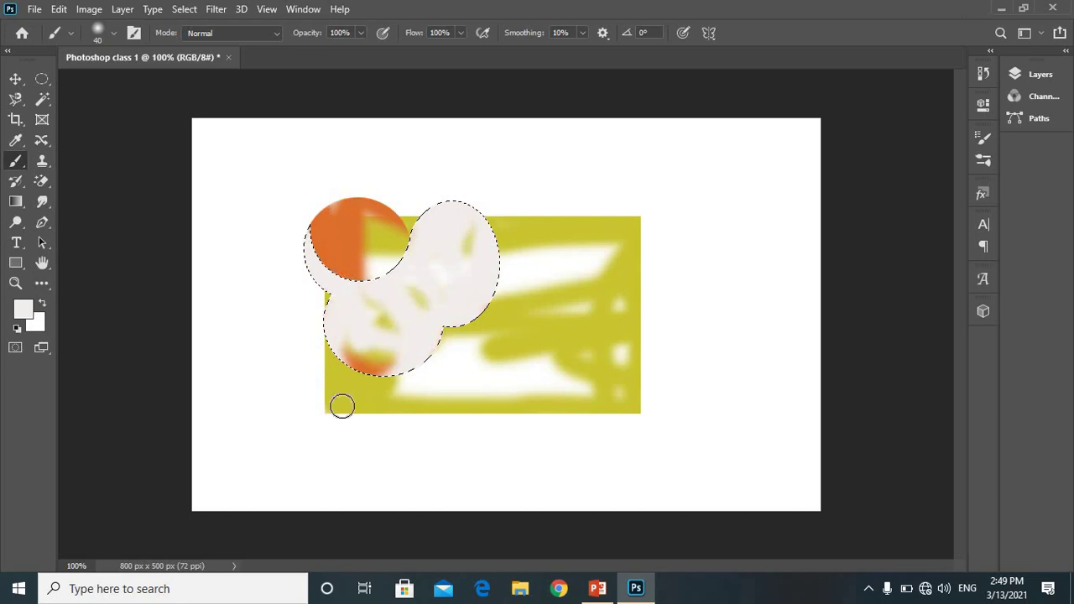
{"action": "left_click_drag", "start_coordinate": [311, 366], "coordinate": [470, 263]}
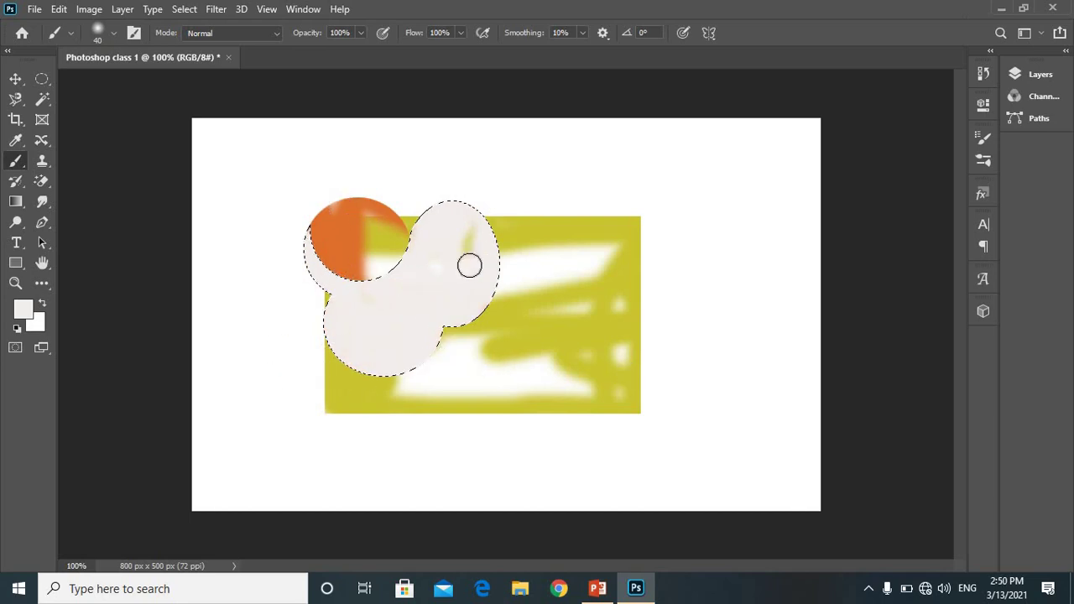
Carve a crescent-shaped elliptical selection near the canvas top-left.
{"action": "left_click", "coordinate": [42, 79]}
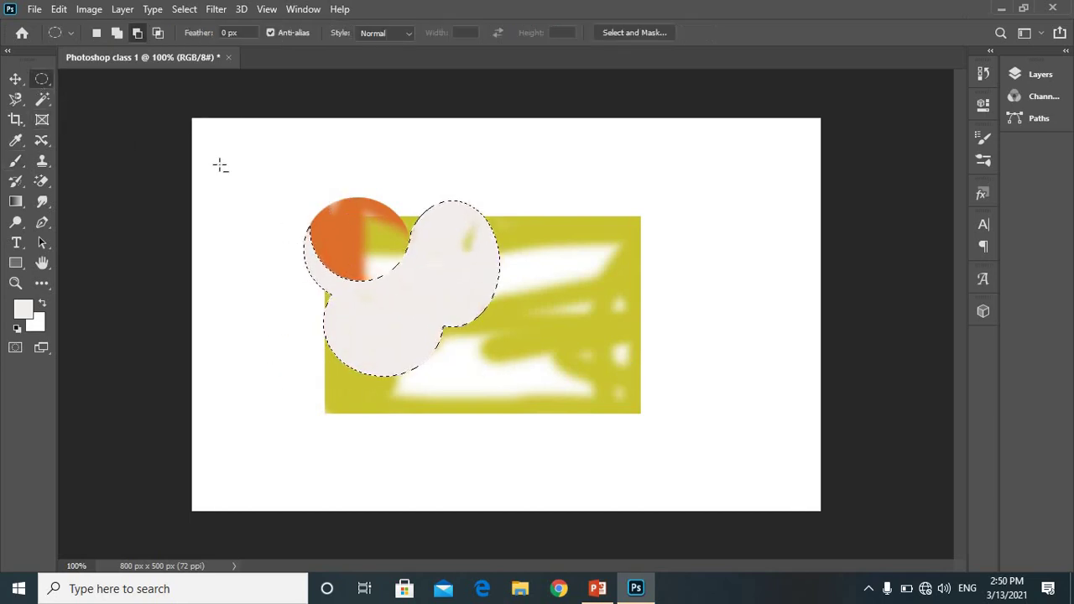
{"action": "left_click_drag", "start_coordinate": [220, 165], "coordinate": [282, 240]}
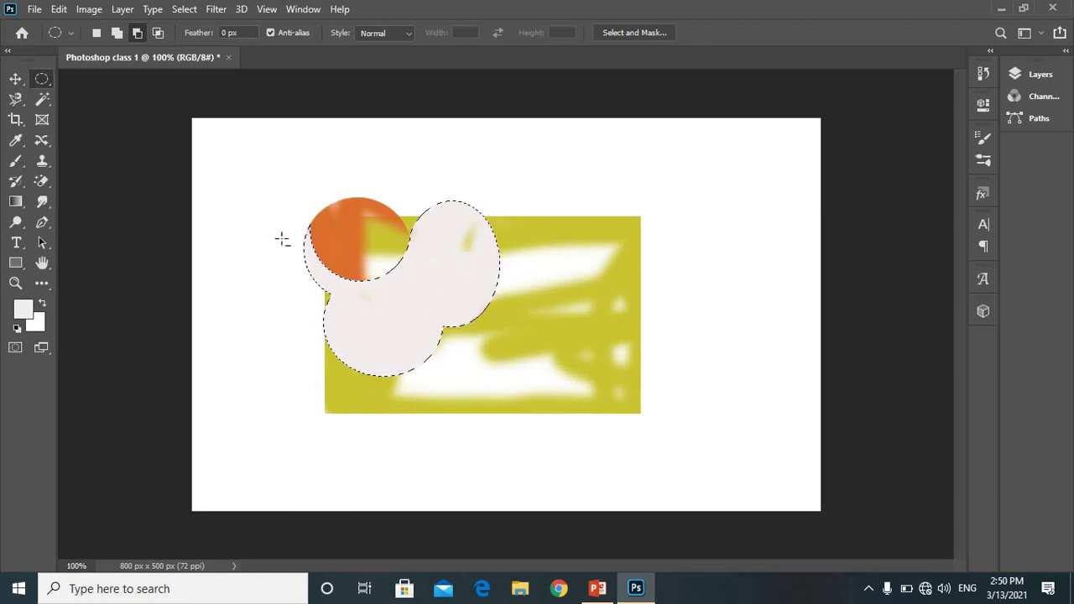
{"action": "left_click_drag", "start_coordinate": [237, 165], "coordinate": [285, 198]}
{"action": "key", "text": "ctrl+d"}
{"action": "left_click_drag", "start_coordinate": [272, 246], "coordinate": [274, 249]}
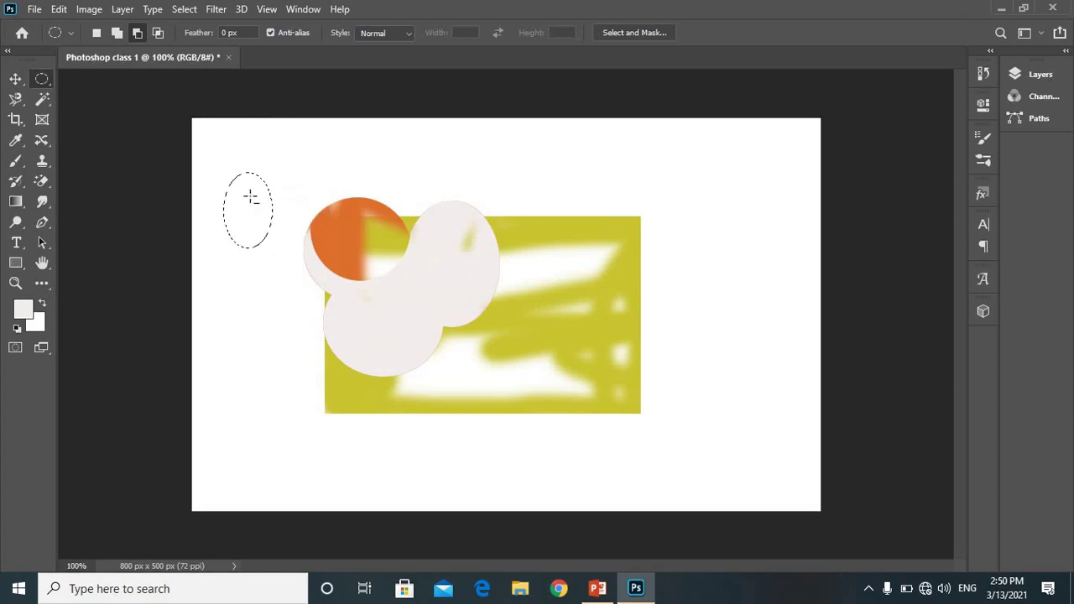
{"action": "left_click_drag", "start_coordinate": [251, 196], "coordinate": [309, 263]}
{"action": "left_click_drag", "start_coordinate": [240, 163], "coordinate": [300, 225]}
Carve a crescent selection from two ellipses to the right of the yellow rectangle.
{"action": "mouse_move", "coordinate": [623, 168]}
{"action": "left_mouse_down"}
{"action": "mouse_move", "coordinate": [705, 289]}
{"action": "mouse_move", "coordinate": [739, 311]}
{"action": "left_mouse_up"}
{"action": "left_click_drag", "start_coordinate": [605, 159], "coordinate": [697, 268]}
{"action": "left_click", "coordinate": [697, 223]}
{"action": "left_click_drag", "start_coordinate": [690, 220], "coordinate": [752, 268]}
{"action": "mouse_move", "coordinate": [733, 210]}
{"action": "left_mouse_down"}
{"action": "mouse_move", "coordinate": [810, 333]}
{"action": "mouse_move", "coordinate": [818, 325]}
{"action": "left_mouse_up"}
Set the brush foreground colour to the pale off-white f3f3ed.
{"action": "left_click", "coordinate": [16, 162]}
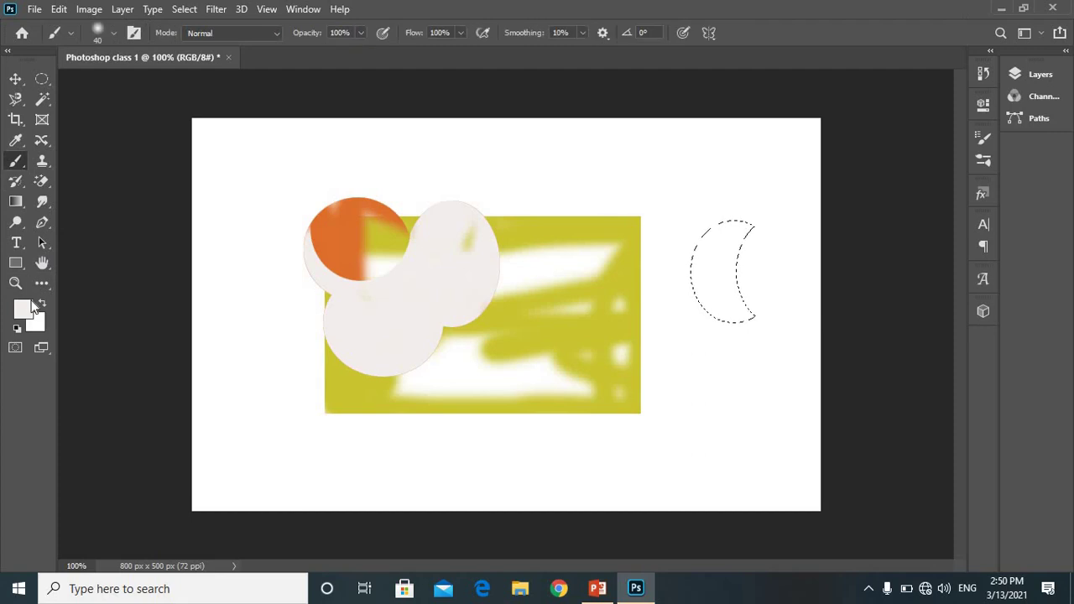
{"action": "left_click", "coordinate": [25, 309]}
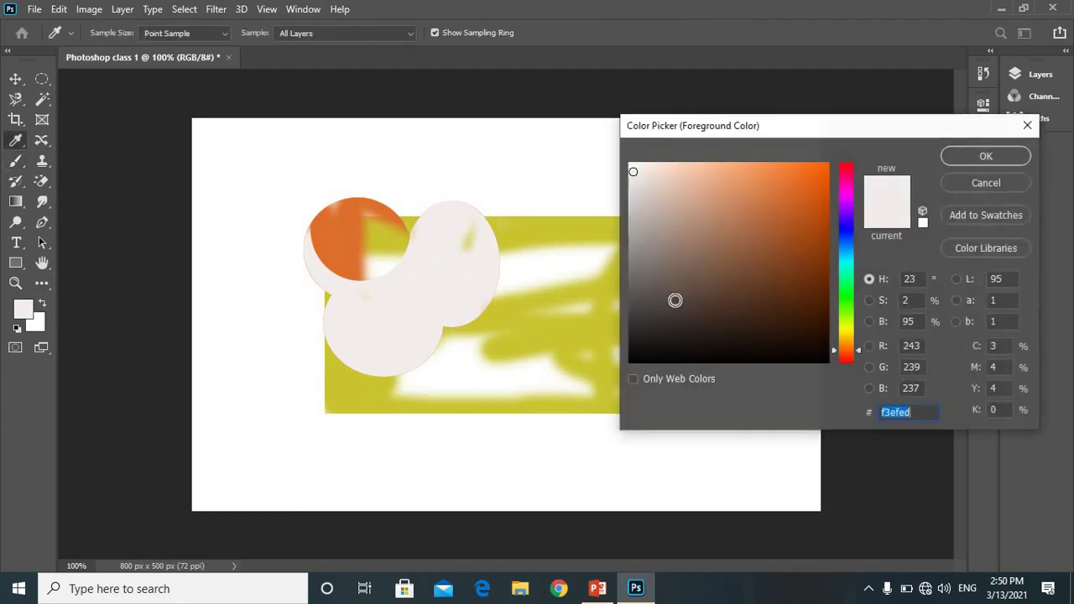
{"action": "left_click", "coordinate": [847, 329]}
{"action": "left_click", "coordinate": [952, 158]}
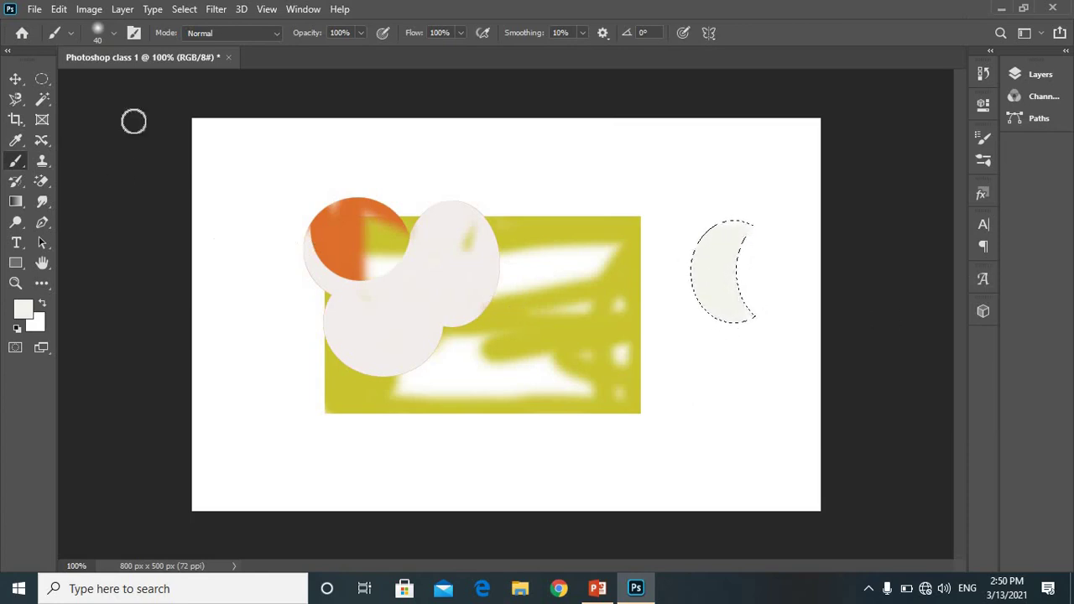
{"action": "left_click", "coordinate": [39, 80]}
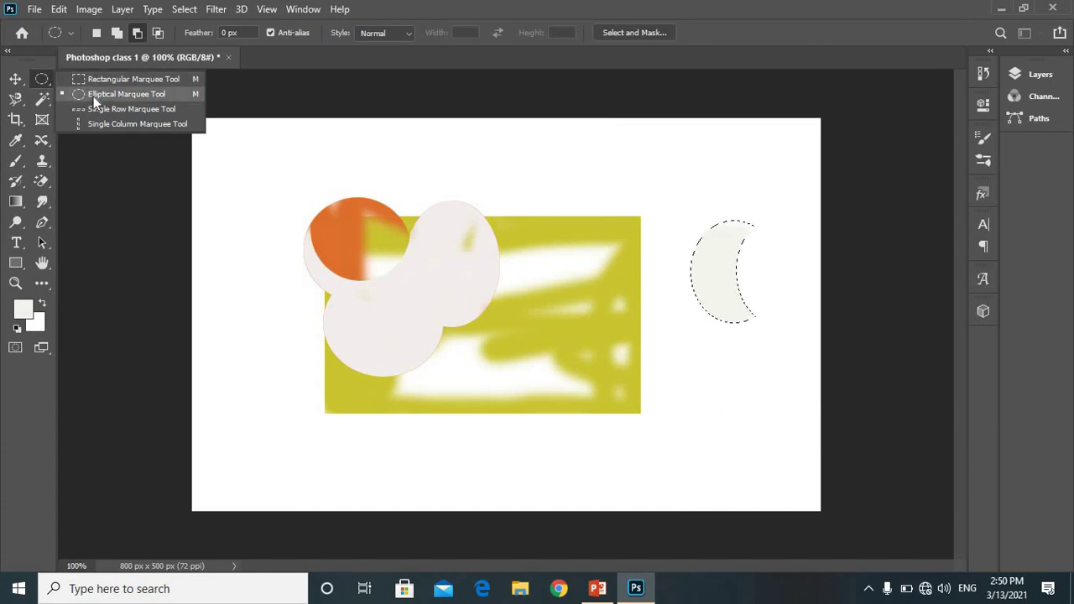
Close Photoshop class 1 without saving its changes.
{"action": "left_click", "coordinate": [384, 165]}
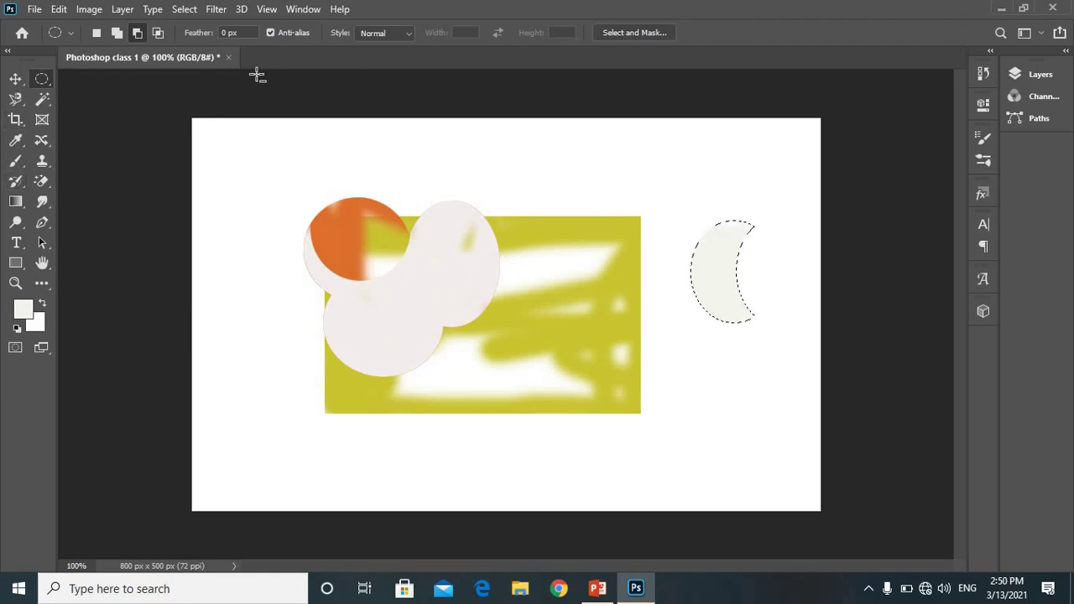
{"action": "left_click", "coordinate": [228, 57]}
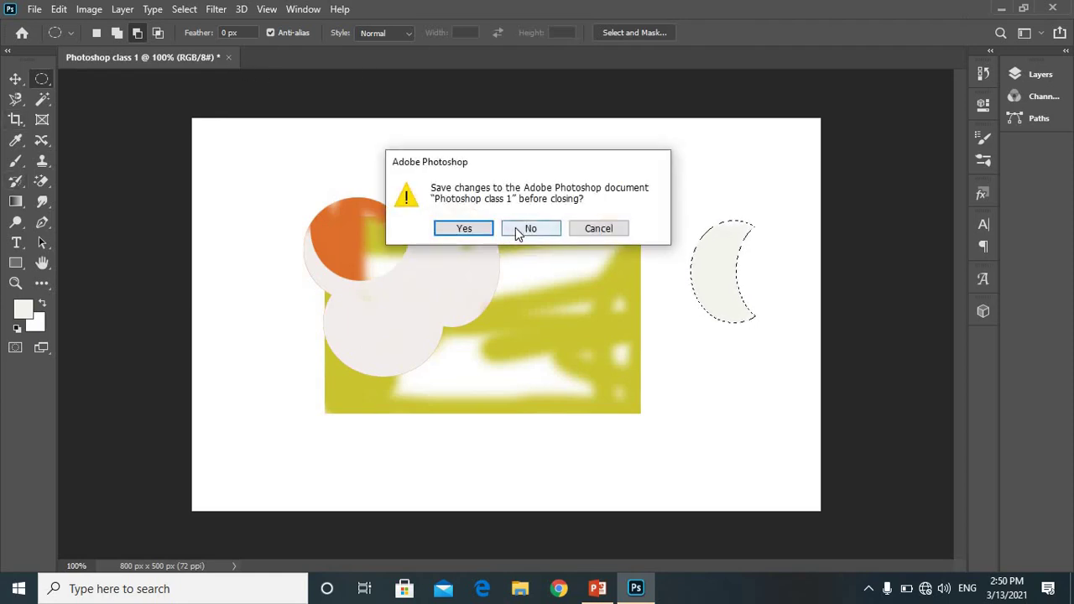
{"action": "left_click", "coordinate": [526, 229]}
Cancel a File > Open attempt and start a new 800 × 500 px document.
{"action": "left_click", "coordinate": [34, 10]}
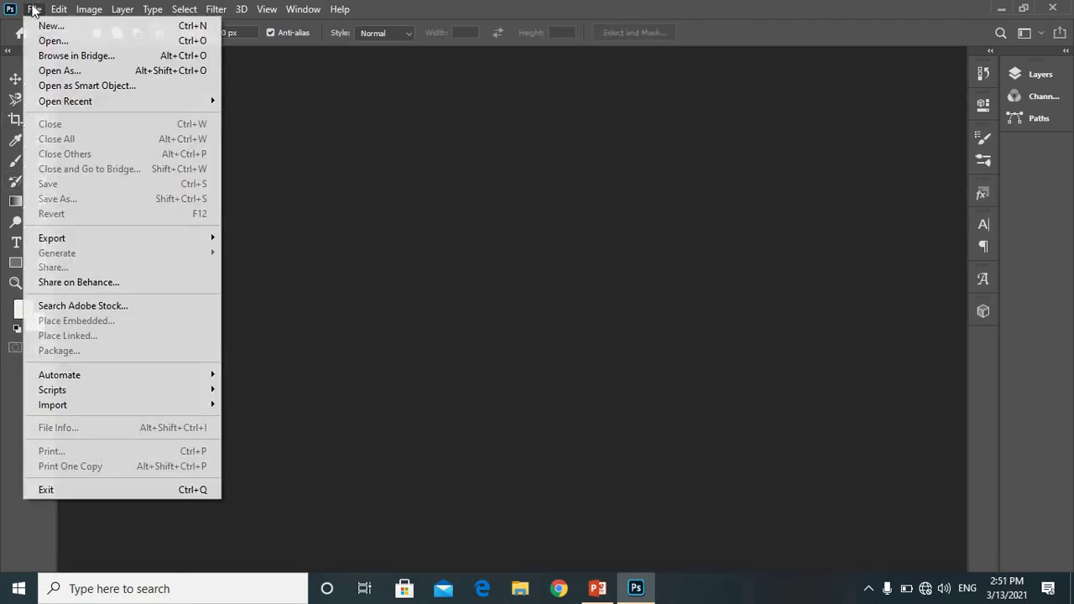
{"action": "left_click", "coordinate": [40, 37]}
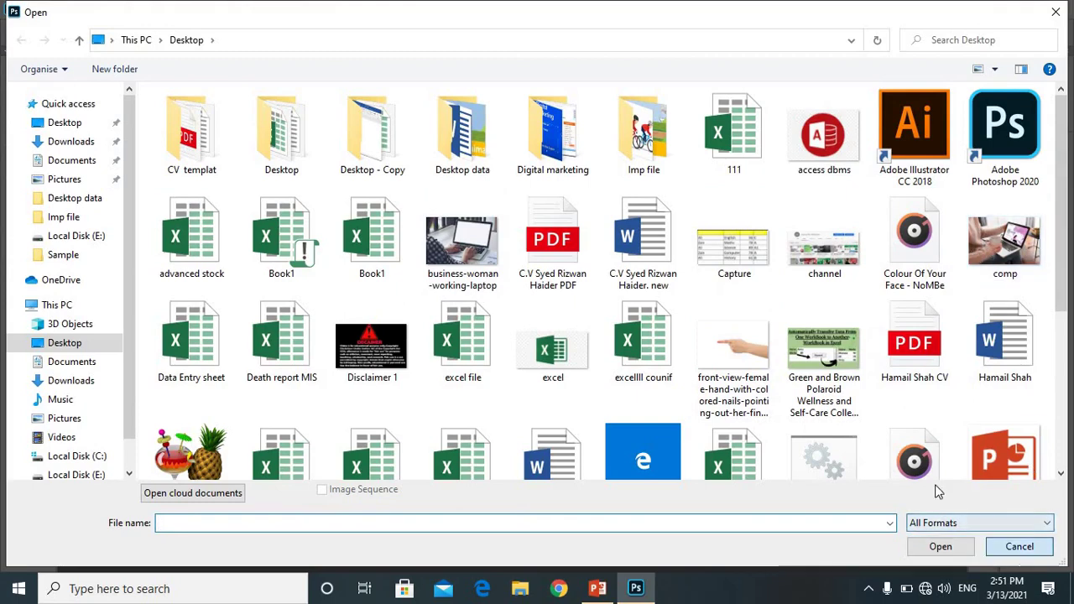
{"action": "left_click", "coordinate": [1019, 546]}
{"action": "left_click", "coordinate": [38, 12]}
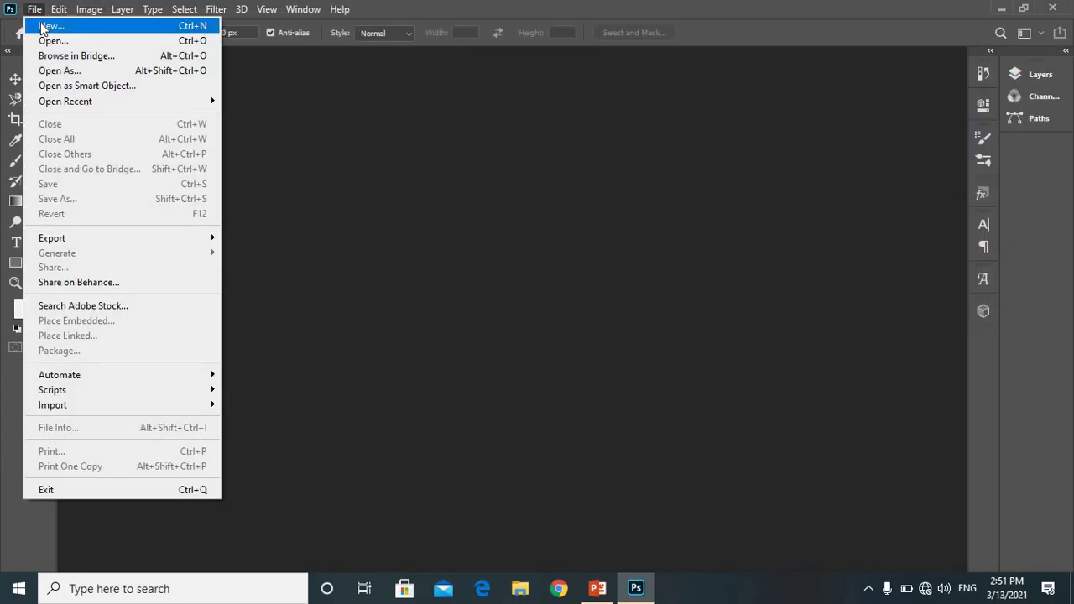
{"action": "left_click", "coordinate": [40, 26]}
Create the 800×500 document and select a single-pixel row a little above the middle.
{"action": "left_click", "coordinate": [772, 538]}
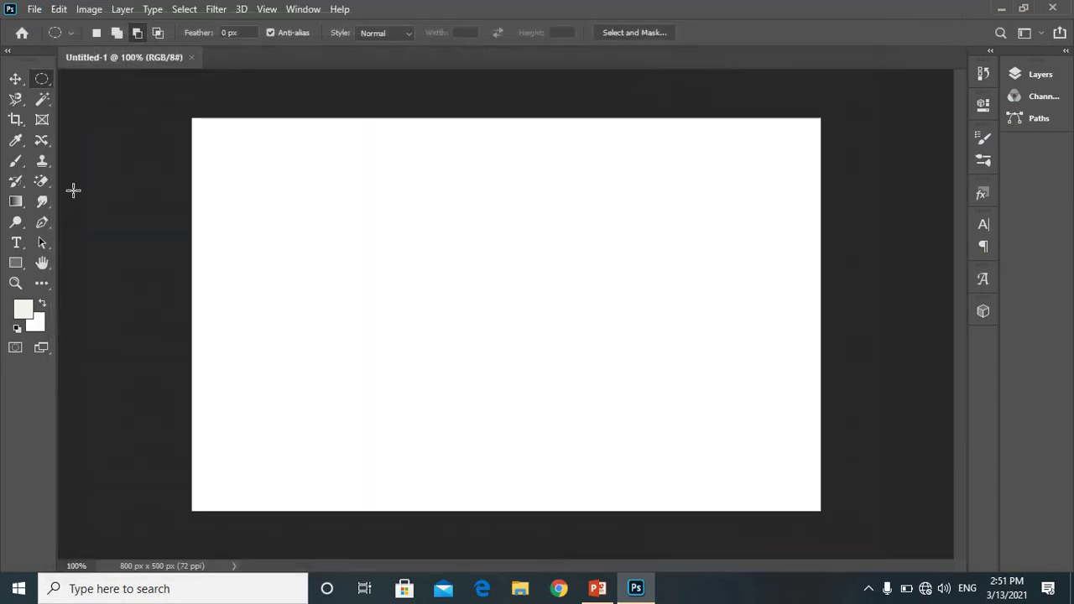
{"action": "right_click", "coordinate": [43, 80]}
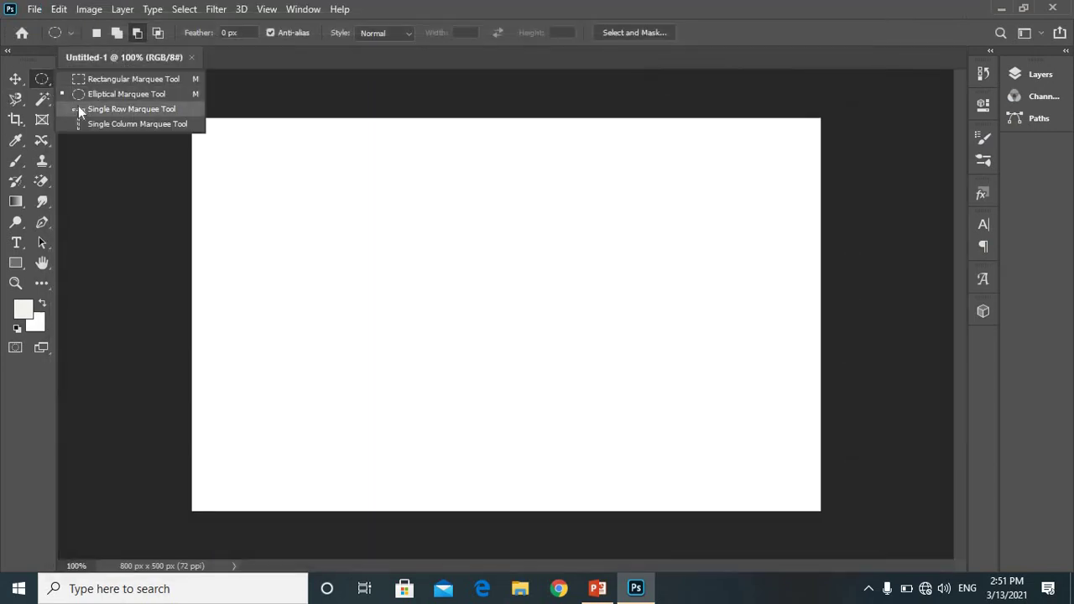
{"action": "left_click", "coordinate": [120, 109]}
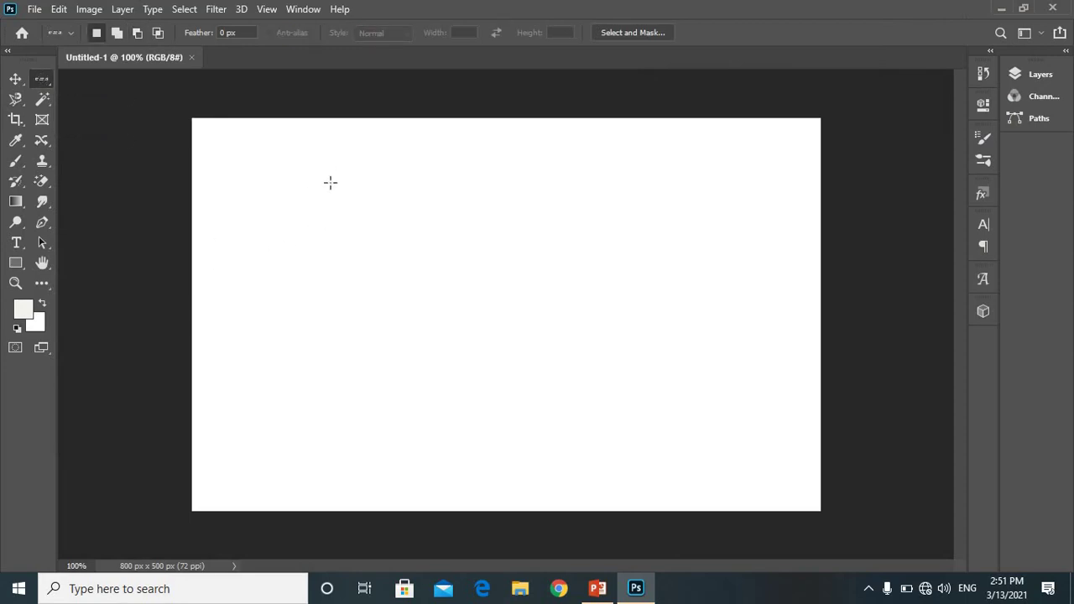
{"action": "left_click", "coordinate": [193, 279]}
Set up a 10 px stroke for the row in blue 3870c3.
{"action": "right_click", "coordinate": [471, 283]}
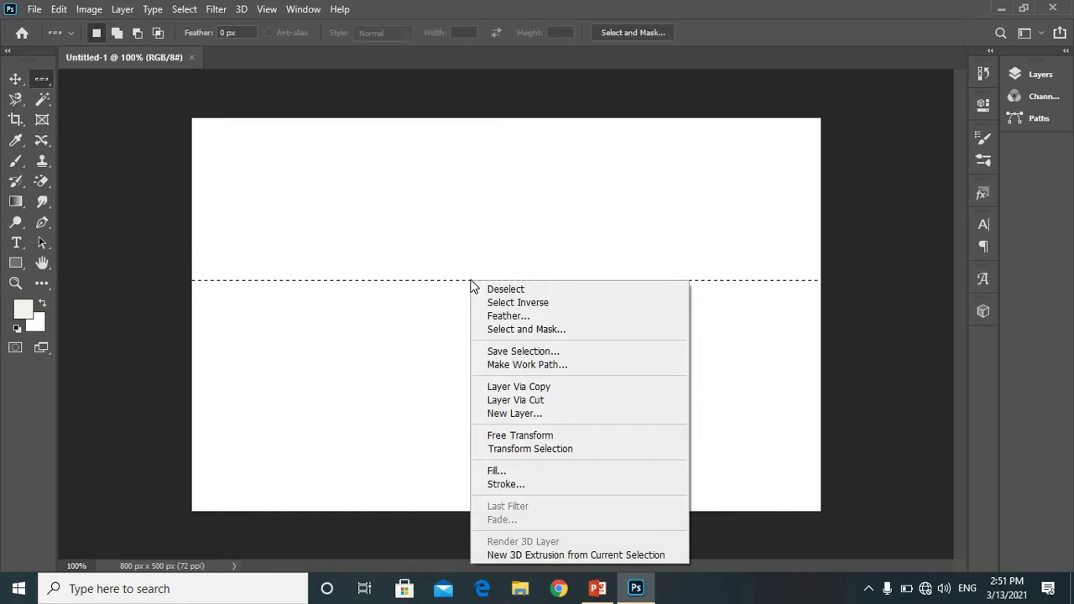
{"action": "left_click", "coordinate": [538, 485]}
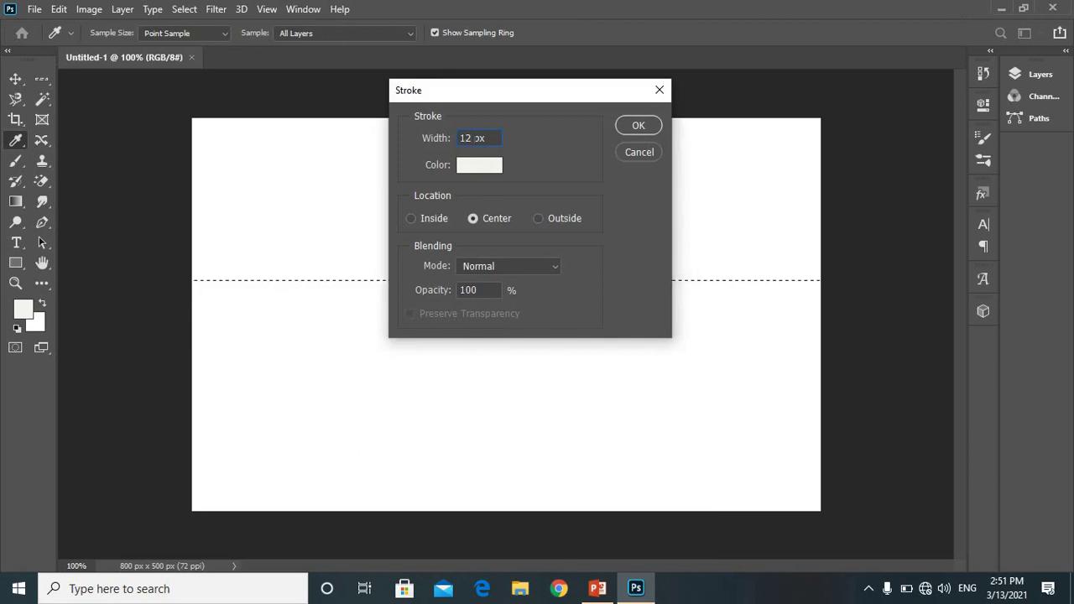
{"action": "key", "text": "BackSpace"}
{"action": "type", "text": "0"}
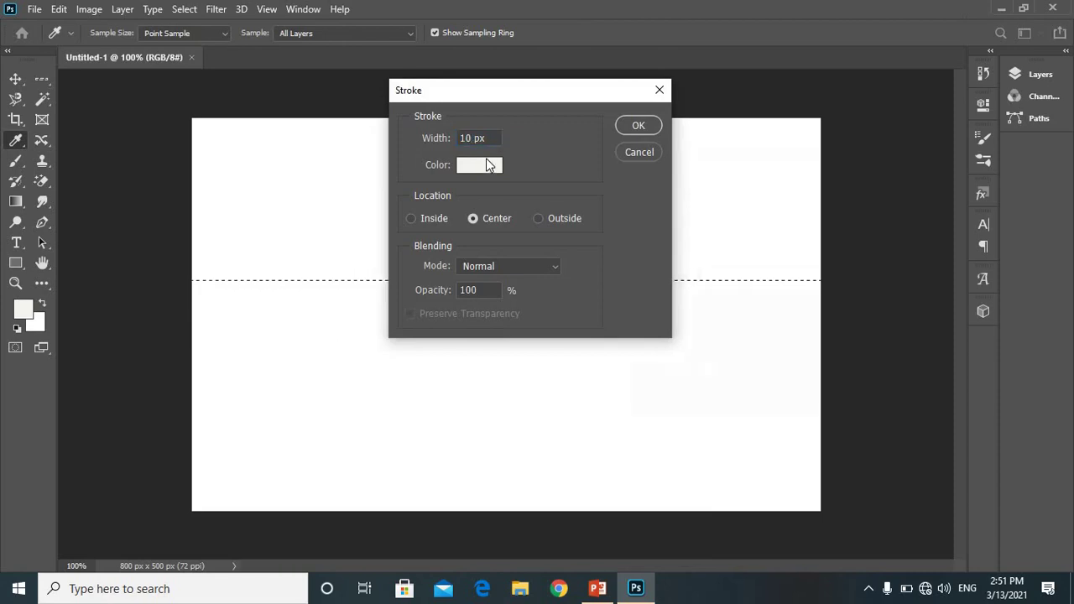
{"action": "left_click", "coordinate": [489, 165]}
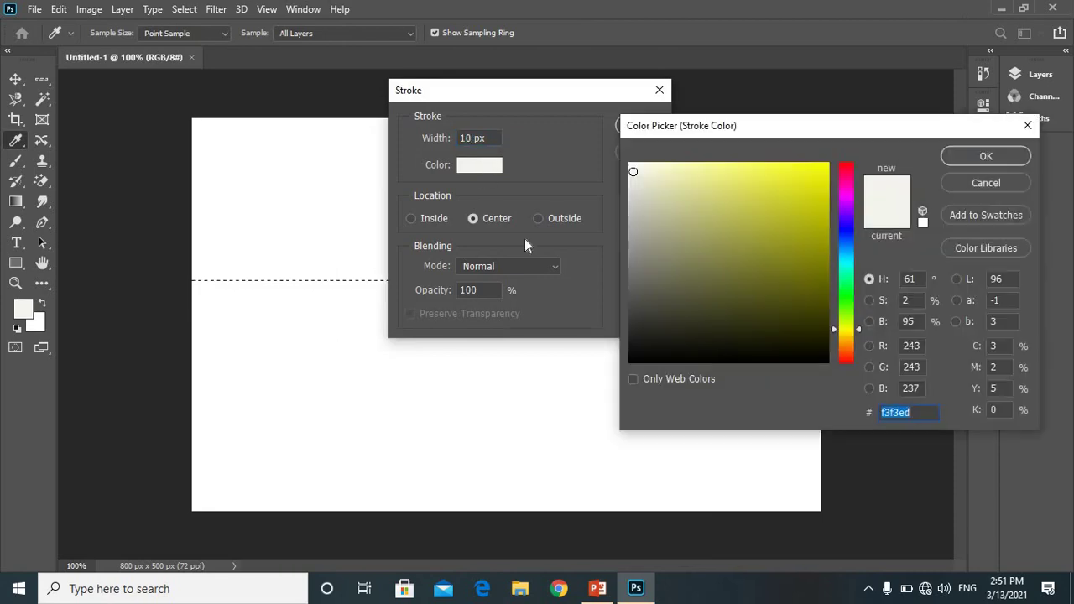
{"action": "left_click", "coordinate": [847, 242]}
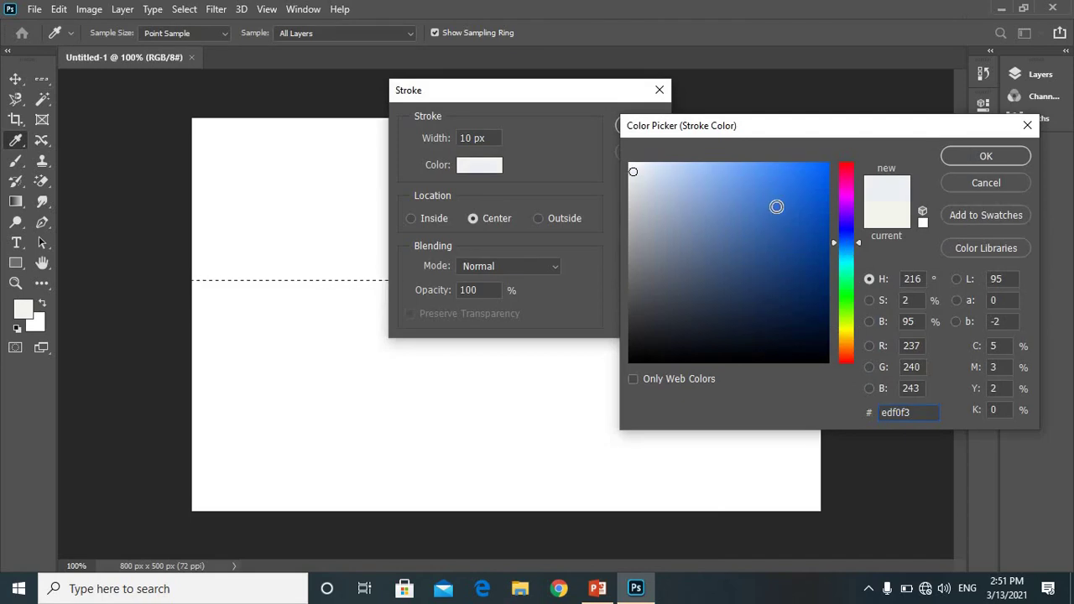
{"action": "left_click", "coordinate": [771, 210]}
{"action": "left_click", "coordinate": [975, 156]}
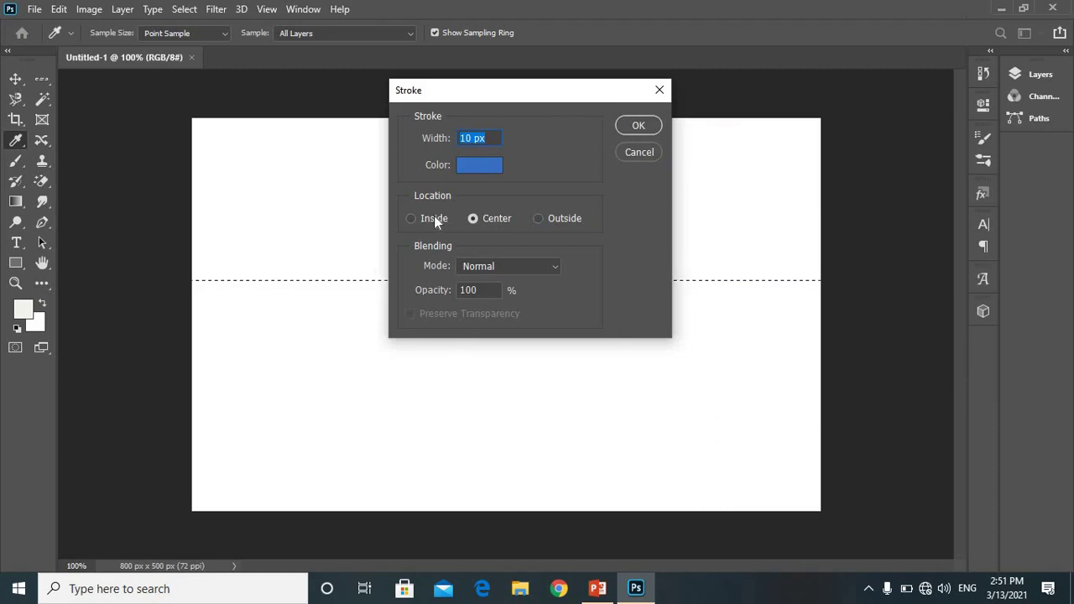
Apply the stroke centred on the row, then deselect.
{"action": "left_click", "coordinate": [433, 217]}
{"action": "left_click", "coordinate": [490, 216]}
{"action": "left_click", "coordinate": [555, 218]}
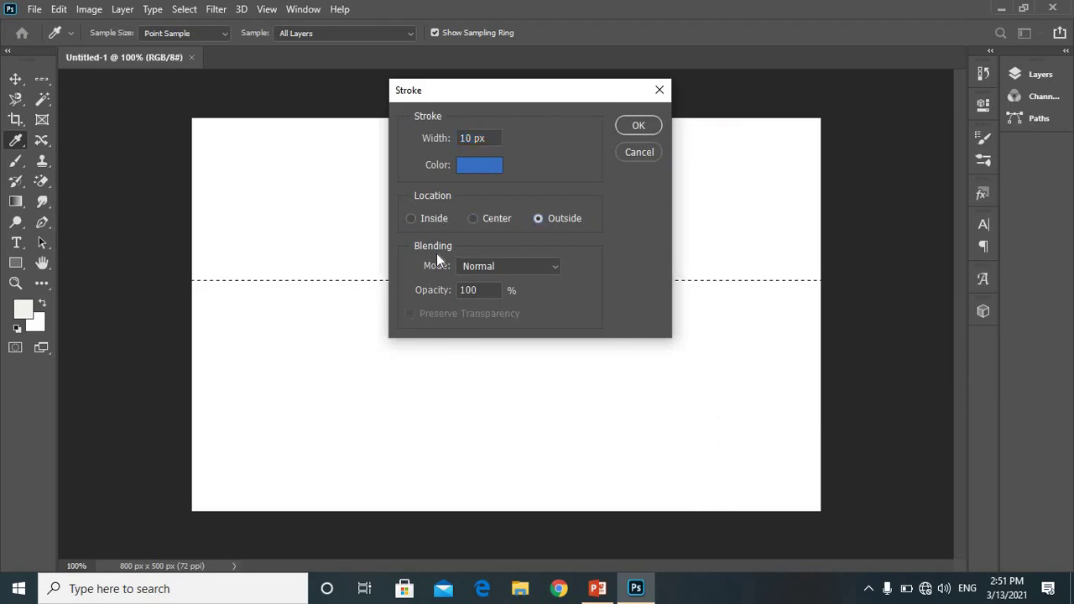
{"action": "left_click", "coordinate": [496, 220]}
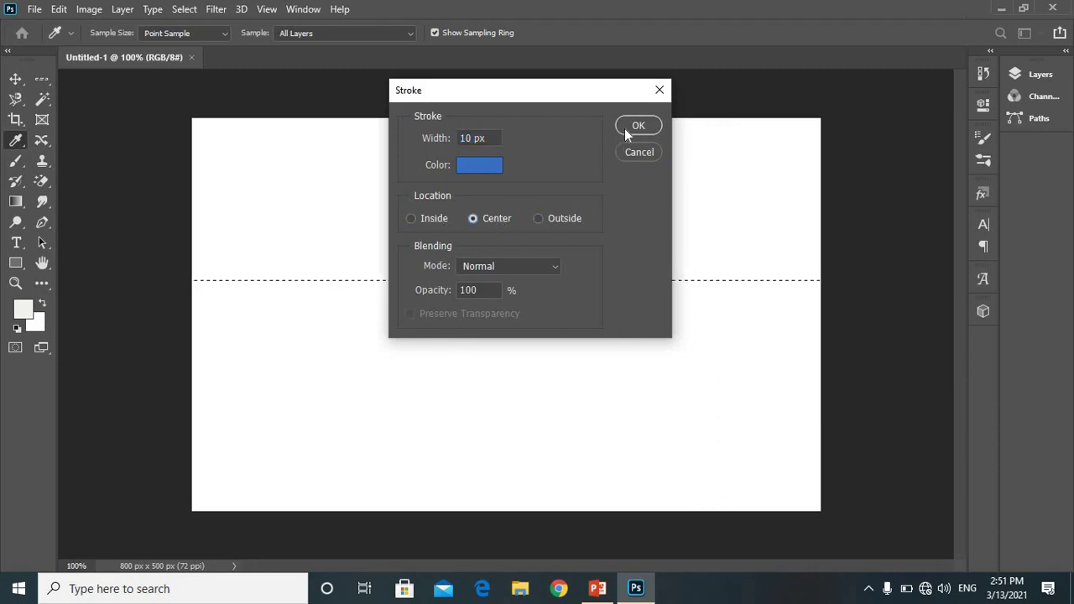
{"action": "left_click", "coordinate": [625, 127]}
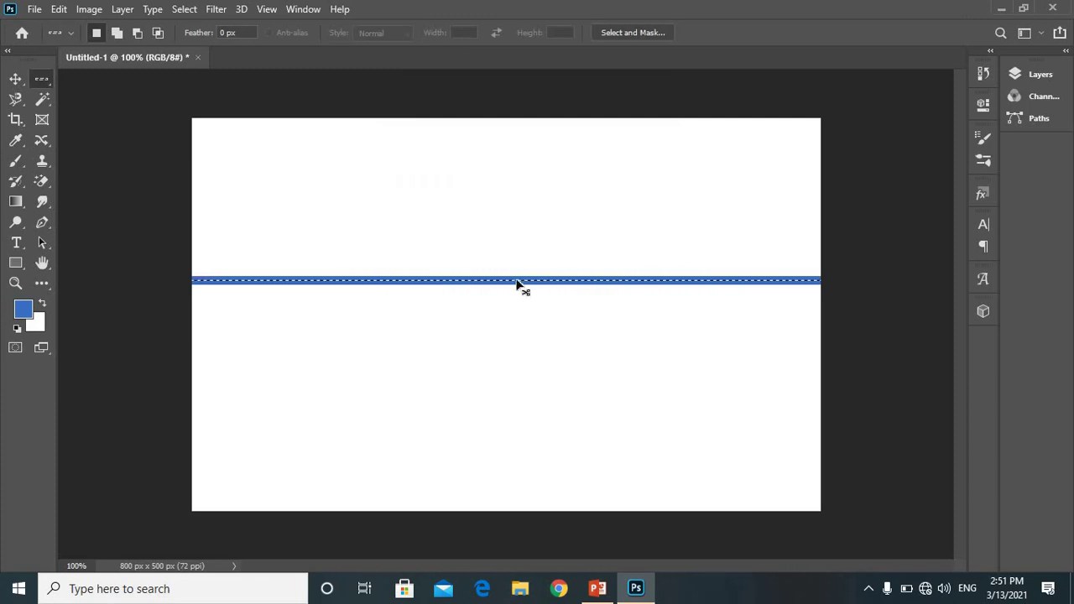
{"action": "key", "text": "ctrl+d"}
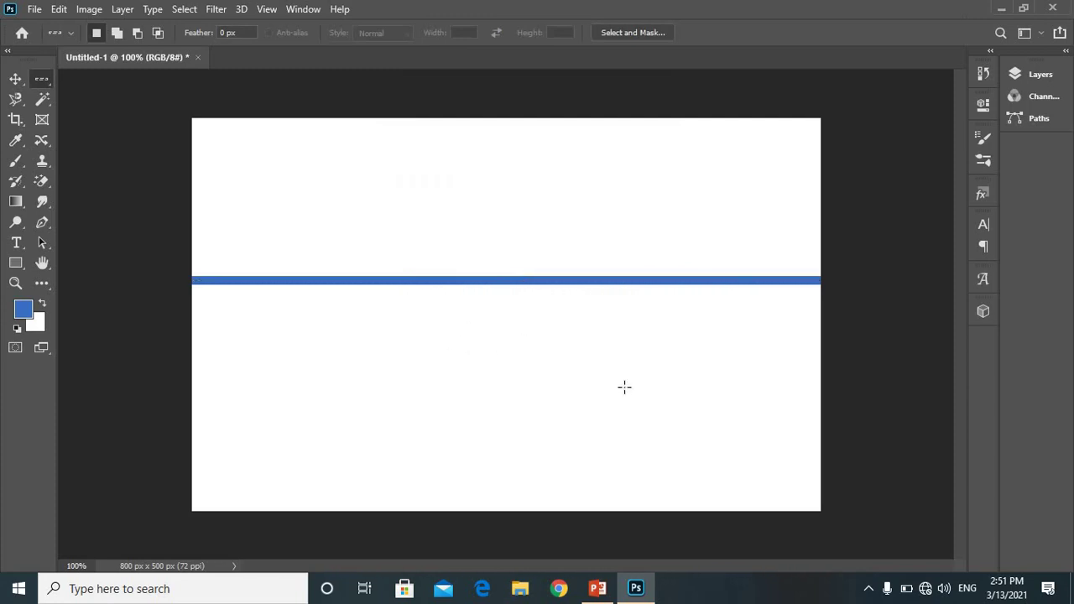
Stroke a lower single-pixel row in blue with Inside location, then deselect.
{"action": "left_click", "coordinate": [191, 337]}
{"action": "right_click", "coordinate": [276, 338]}
{"action": "left_click", "coordinate": [323, 256]}
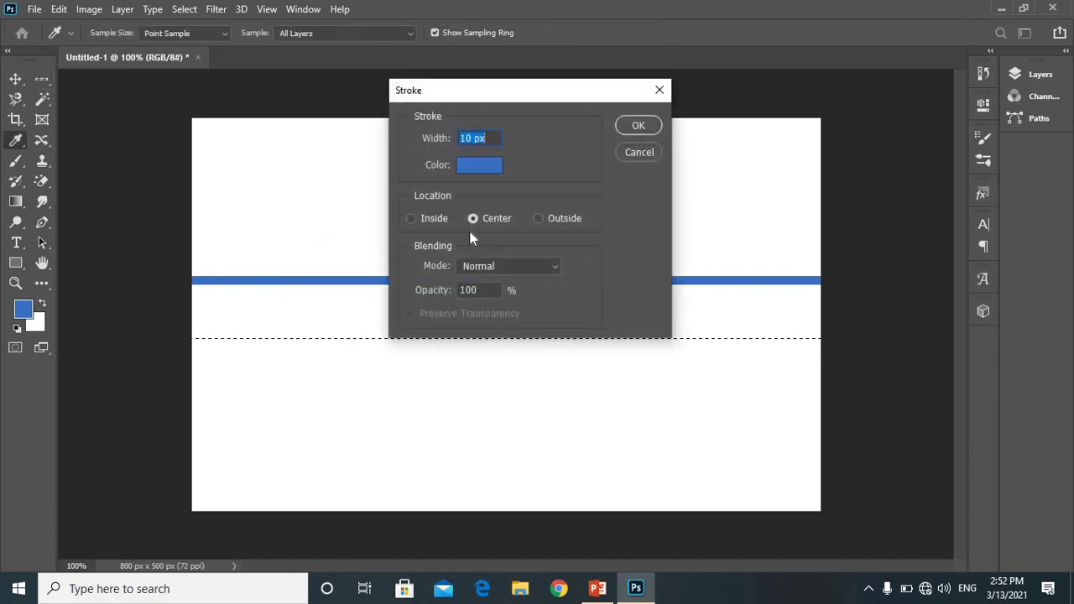
{"action": "left_click", "coordinate": [428, 217]}
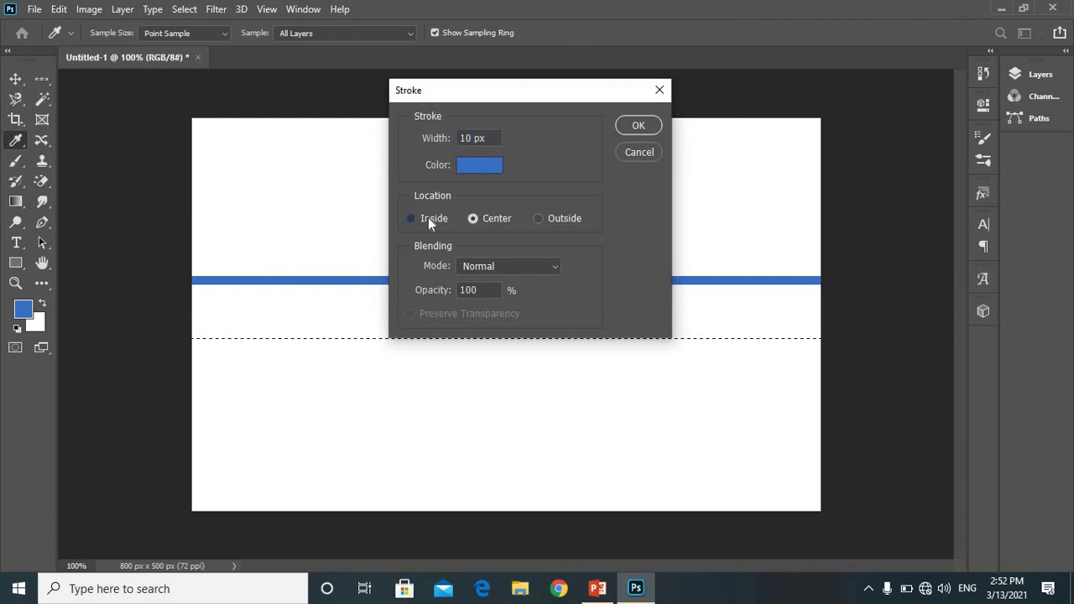
{"action": "left_click", "coordinate": [637, 126]}
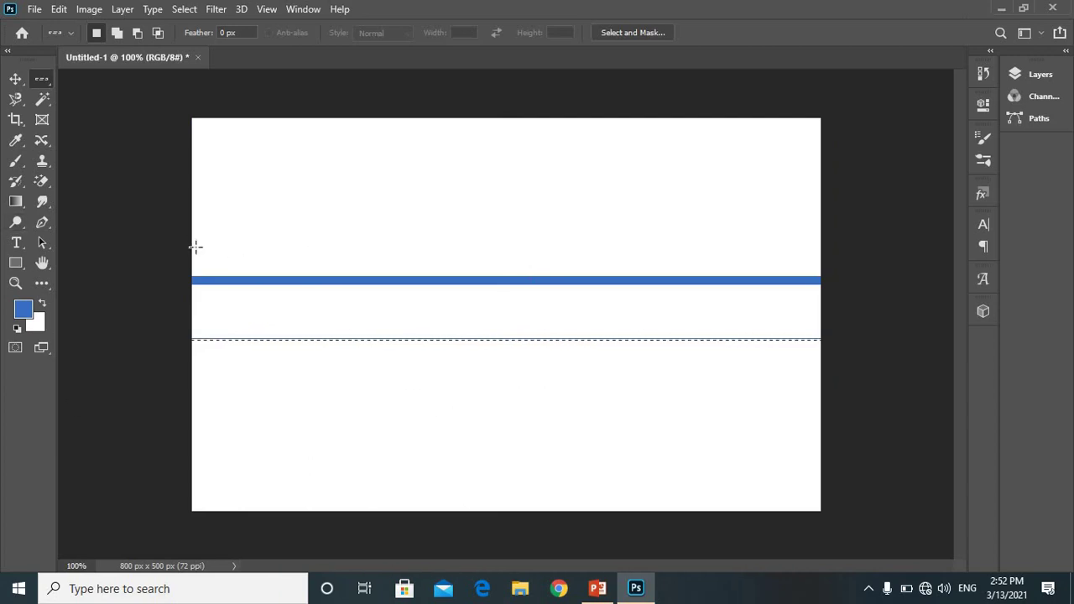
{"action": "key", "text": "ctrl+d"}
Stroke the row near the top with Outside location for a thick blue stripe.
{"action": "right_click", "coordinate": [213, 218]}
{"action": "left_click", "coordinate": [277, 420]}
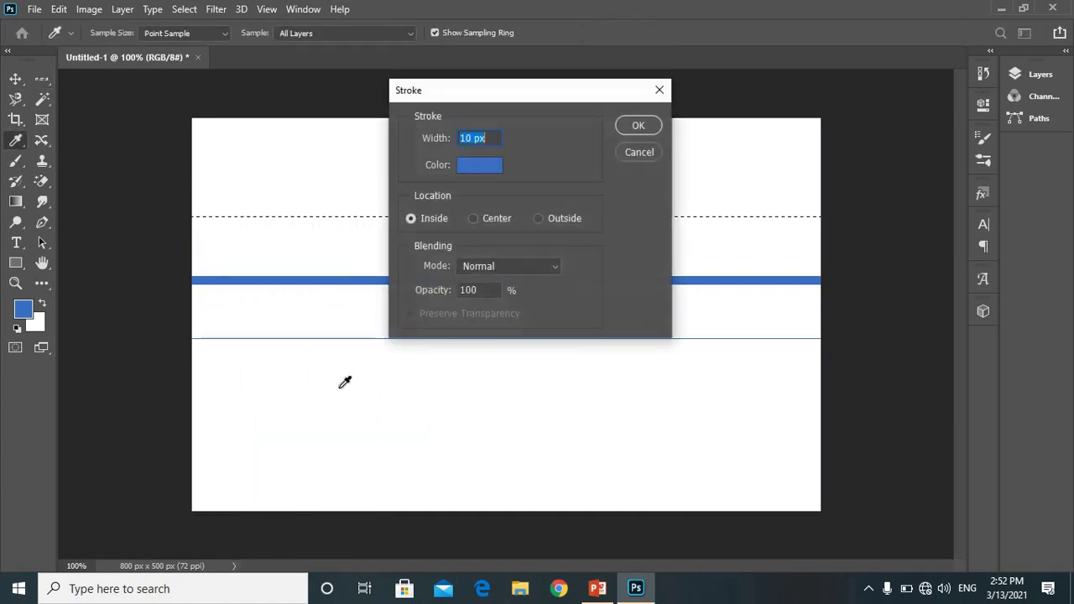
{"action": "left_click", "coordinate": [540, 219]}
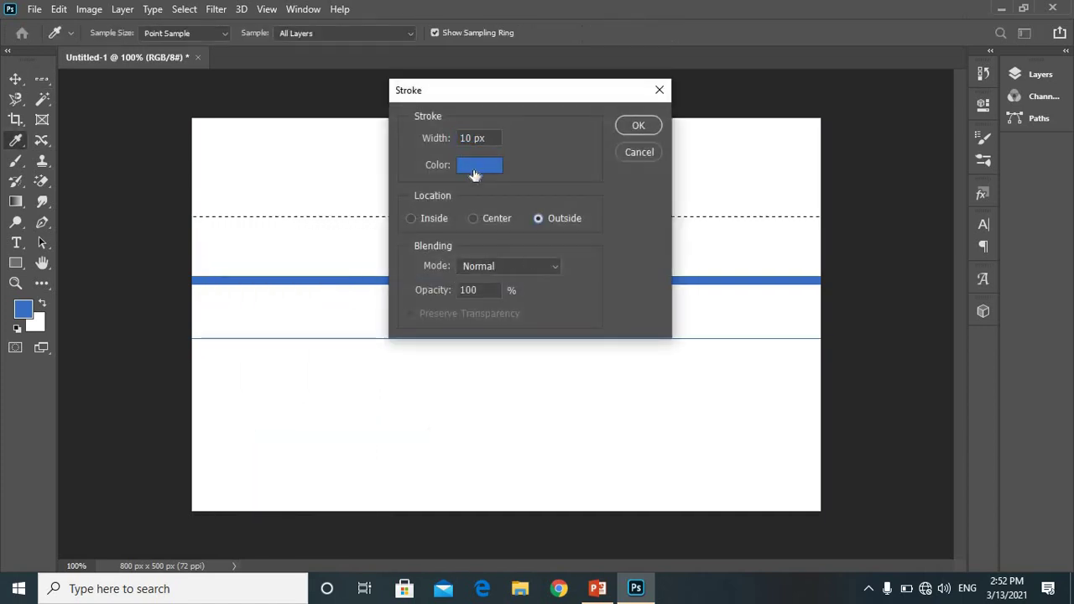
{"action": "left_click", "coordinate": [642, 126]}
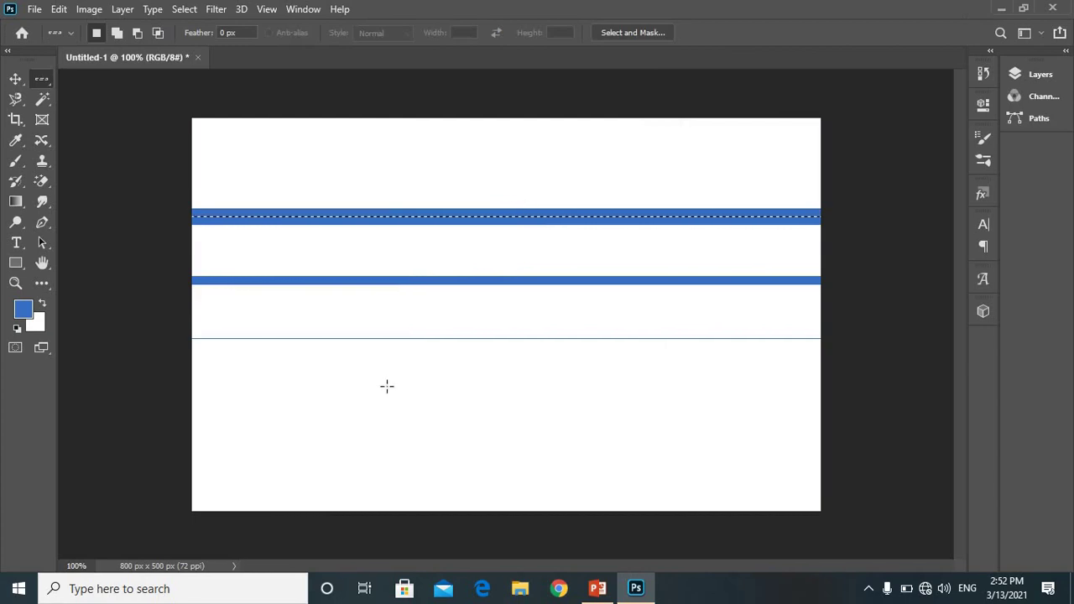
Select nine more single-pixel rows spread from the top to the bottom of the canvas.
{"action": "key", "text": "ctrl+d"}
{"action": "left_click", "coordinate": [211, 367]}
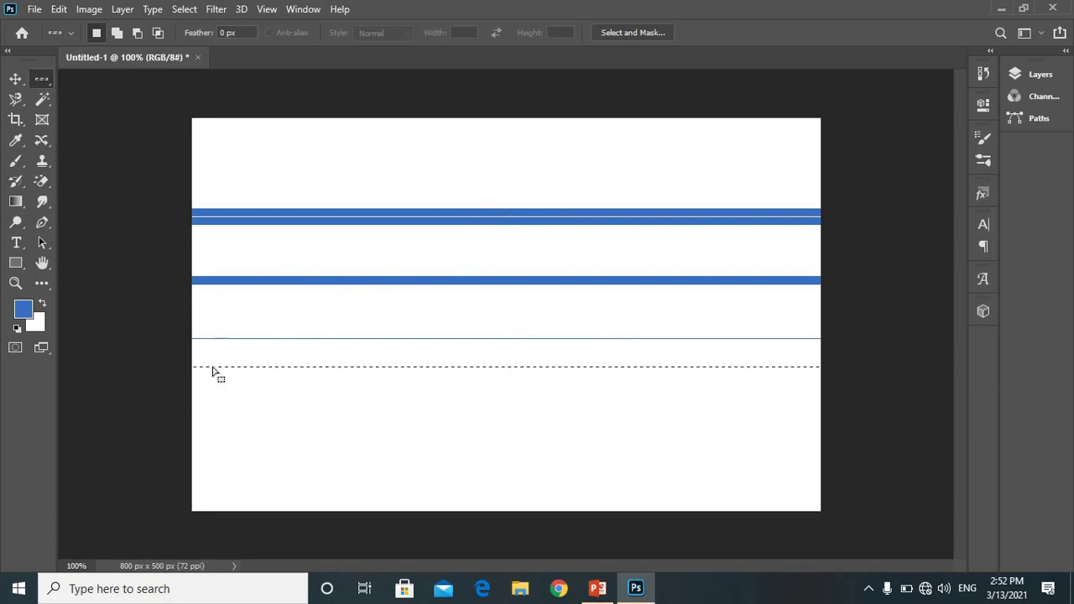
{"action": "left_click", "coordinate": [194, 322], "text": "shift"}
{"action": "left_click", "coordinate": [222, 296], "text": "shift"}
{"action": "left_click", "coordinate": [220, 191], "text": "shift"}
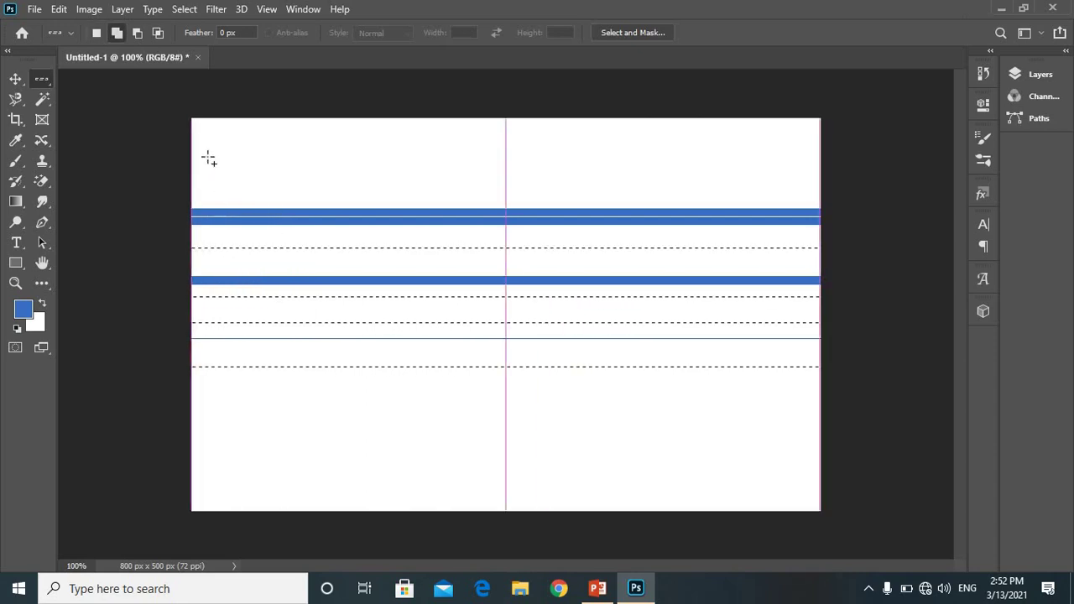
{"action": "left_click", "coordinate": [204, 147], "text": "shift"}
{"action": "left_click", "coordinate": [199, 248], "text": "shift"}
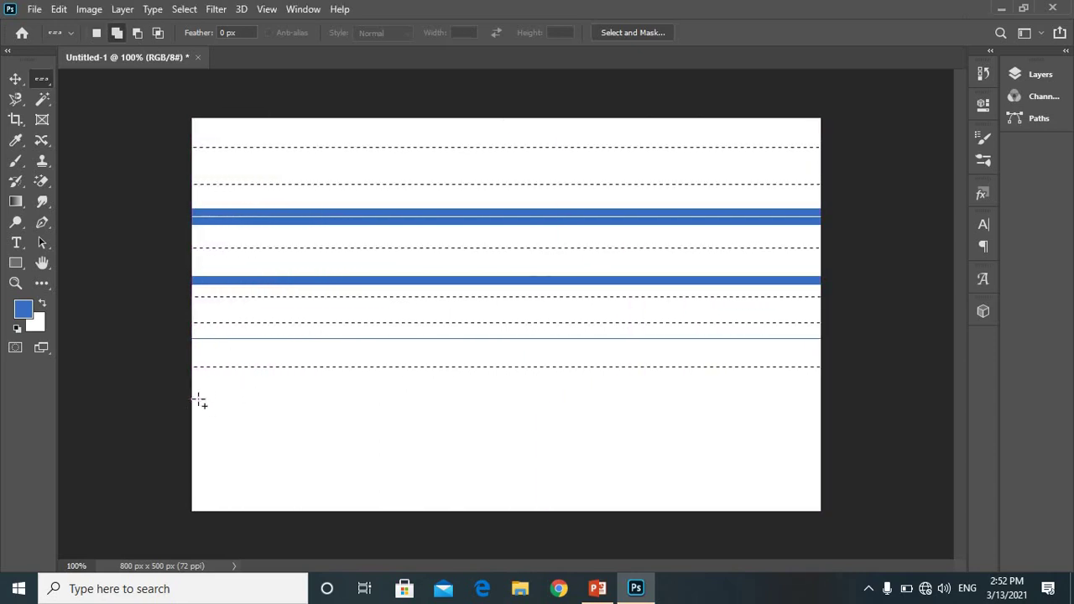
{"action": "left_click", "coordinate": [199, 401], "text": "shift"}
{"action": "left_click", "coordinate": [208, 434], "text": "shift"}
{"action": "left_click", "coordinate": [221, 483], "text": "shift"}
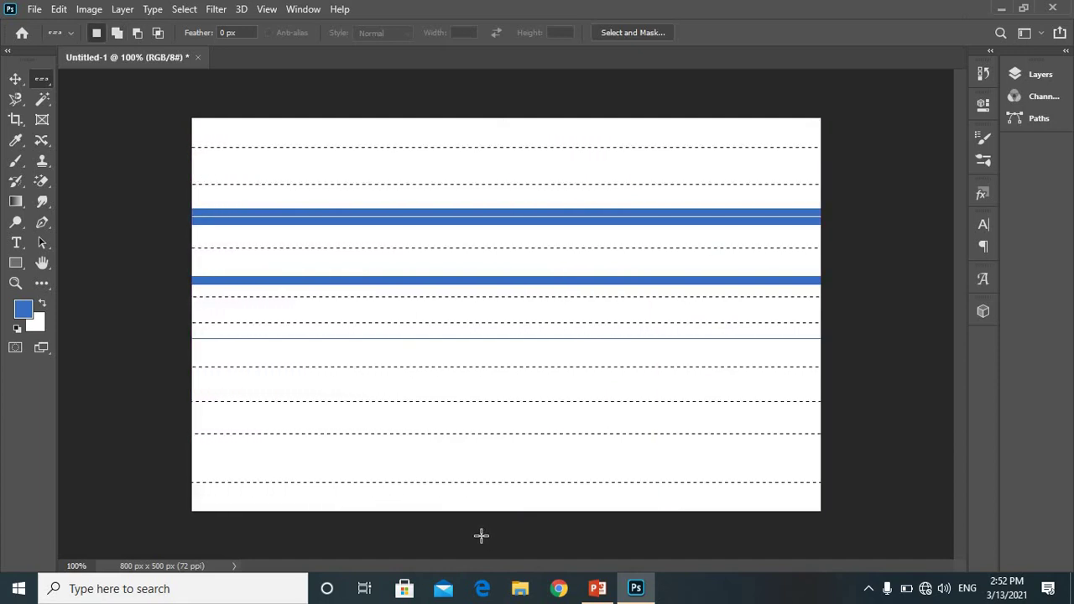
Stroke all selected rows with the 10 px blue Outside stroke and deselect.
{"action": "left_click", "coordinate": [56, 9]}
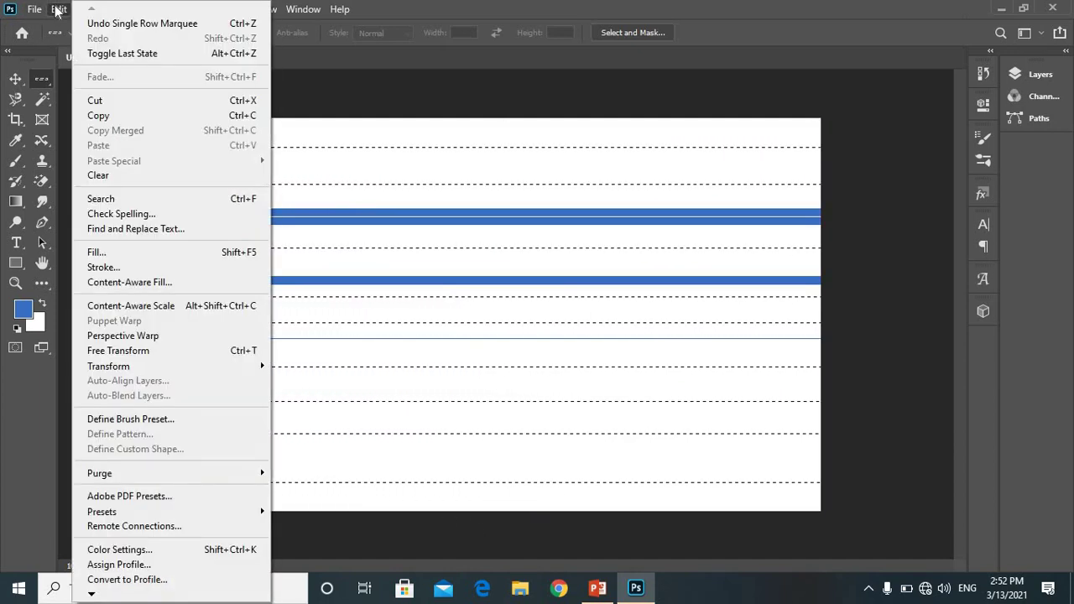
{"action": "left_click", "coordinate": [148, 268]}
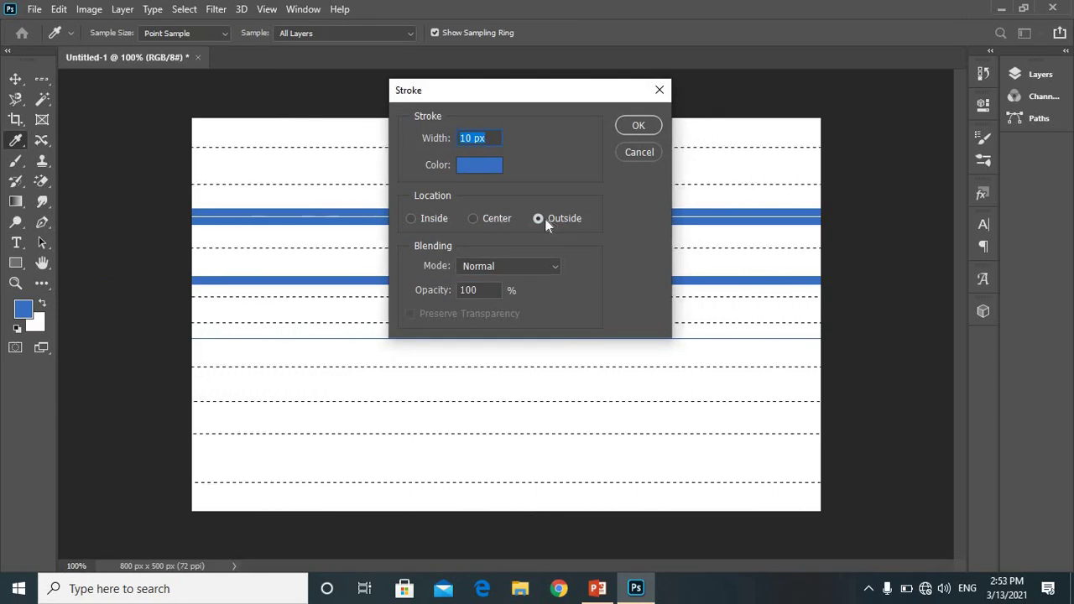
{"action": "left_click", "coordinate": [638, 125]}
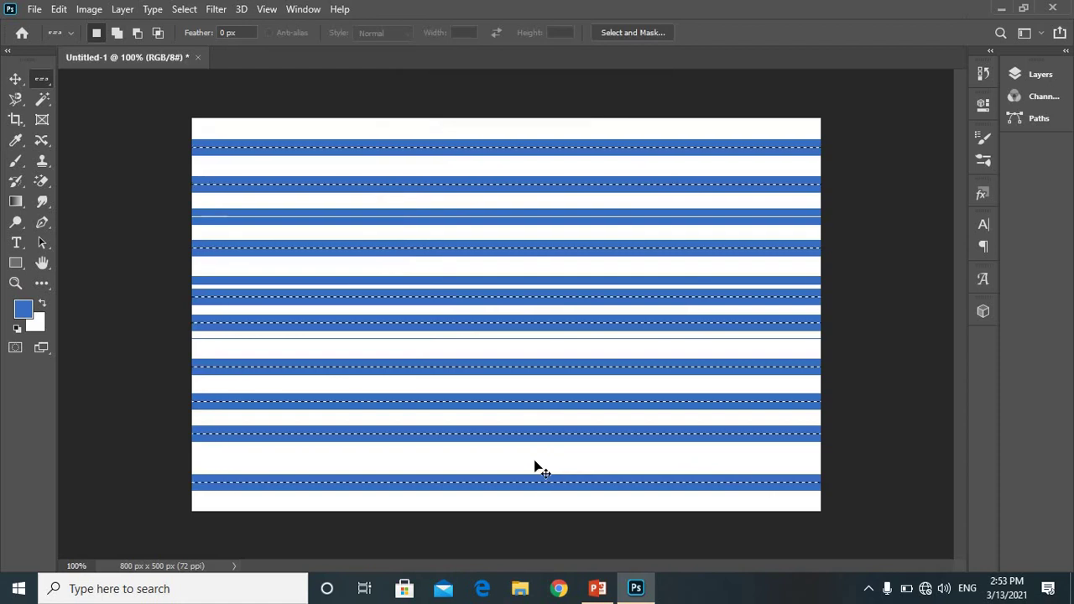
{"action": "key", "text": "ctrl+d"}
Select nine single-pixel columns spaced across the canvas with the Single Column Marquee.
{"action": "right_click", "coordinate": [45, 85]}
{"action": "left_click", "coordinate": [105, 126]}
{"action": "left_click", "coordinate": [290, 118]}
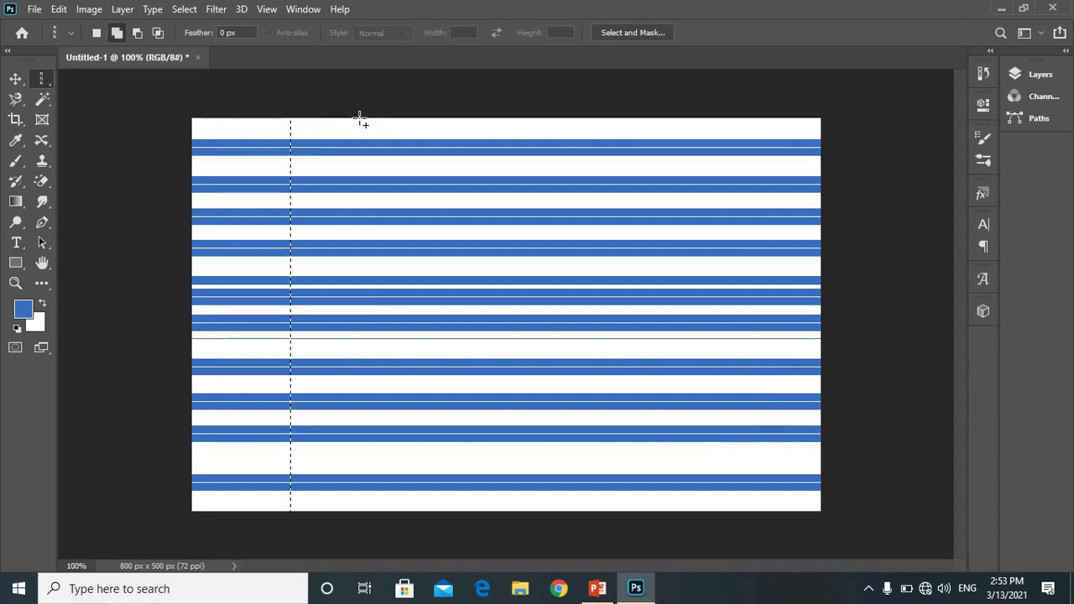
{"action": "left_click", "coordinate": [359, 113]}
{"action": "left_click", "coordinate": [418, 120], "text": "shift"}
{"action": "left_click", "coordinate": [464, 117], "text": "shift"}
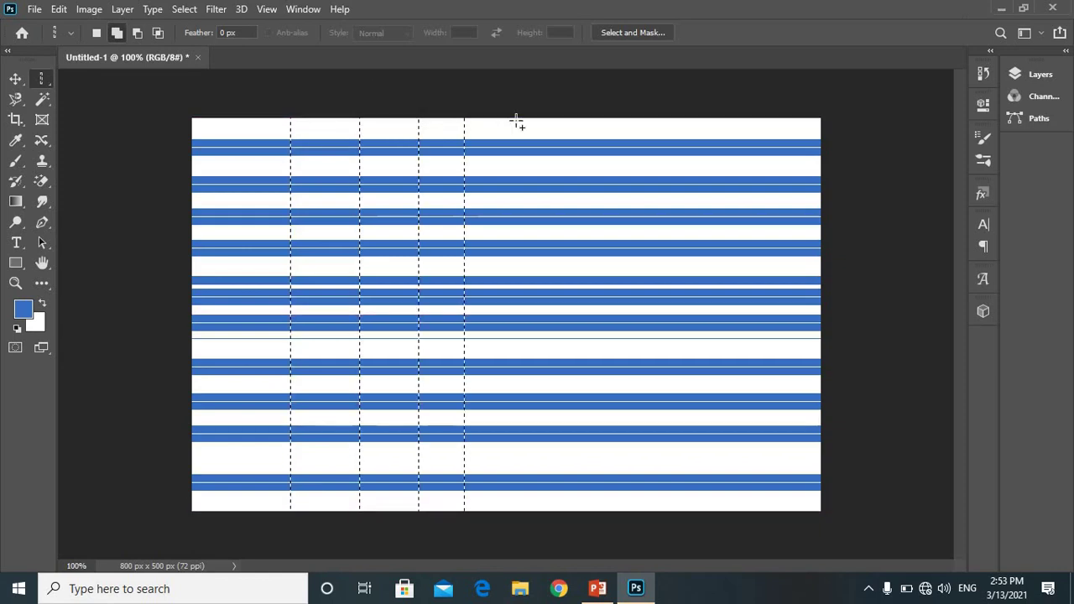
{"action": "left_click", "coordinate": [516, 118], "text": "shift"}
{"action": "left_click", "coordinate": [573, 123], "text": "shift"}
{"action": "left_click", "coordinate": [616, 120], "text": "shift"}
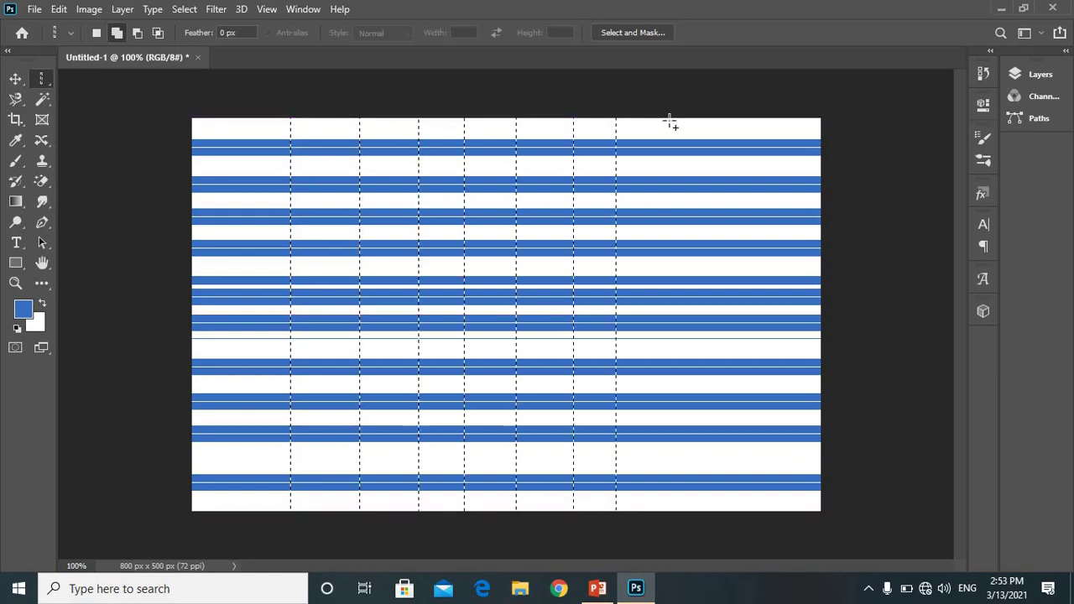
{"action": "left_click", "coordinate": [671, 120], "text": "shift"}
{"action": "left_click", "coordinate": [714, 120], "text": "shift"}
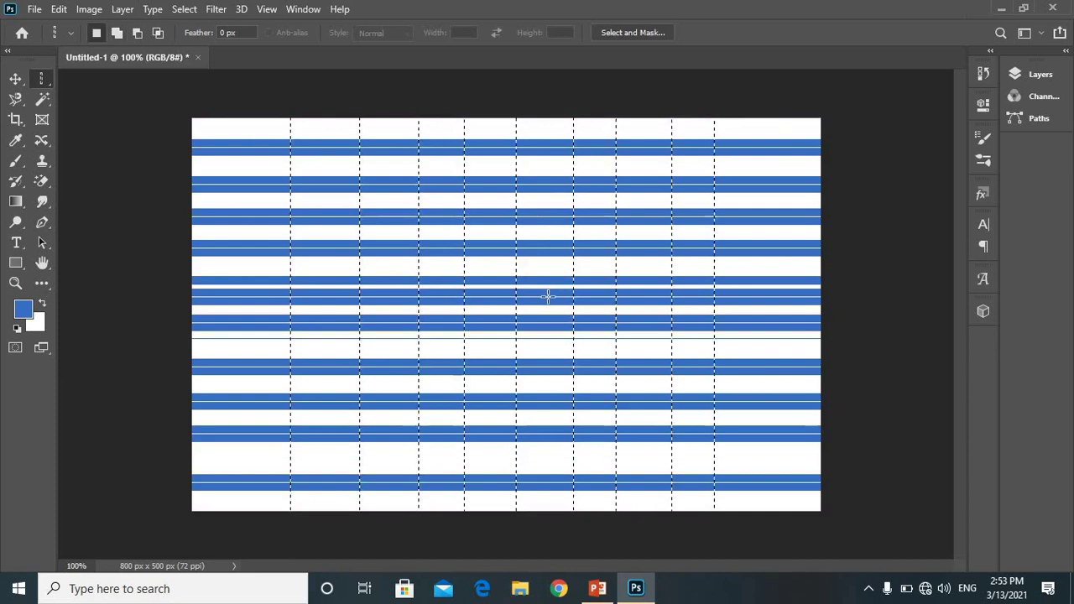
Free Transform the column selections, rotating them about 36° clockwise.
{"action": "left_click", "coordinate": [59, 9]}
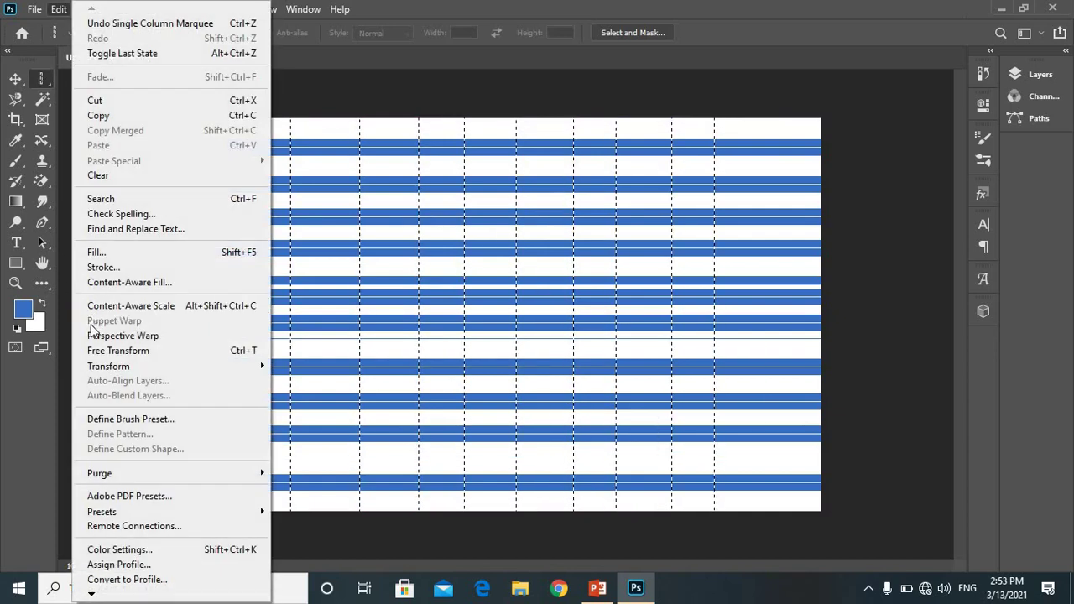
{"action": "mouse_move", "coordinate": [108, 366]}
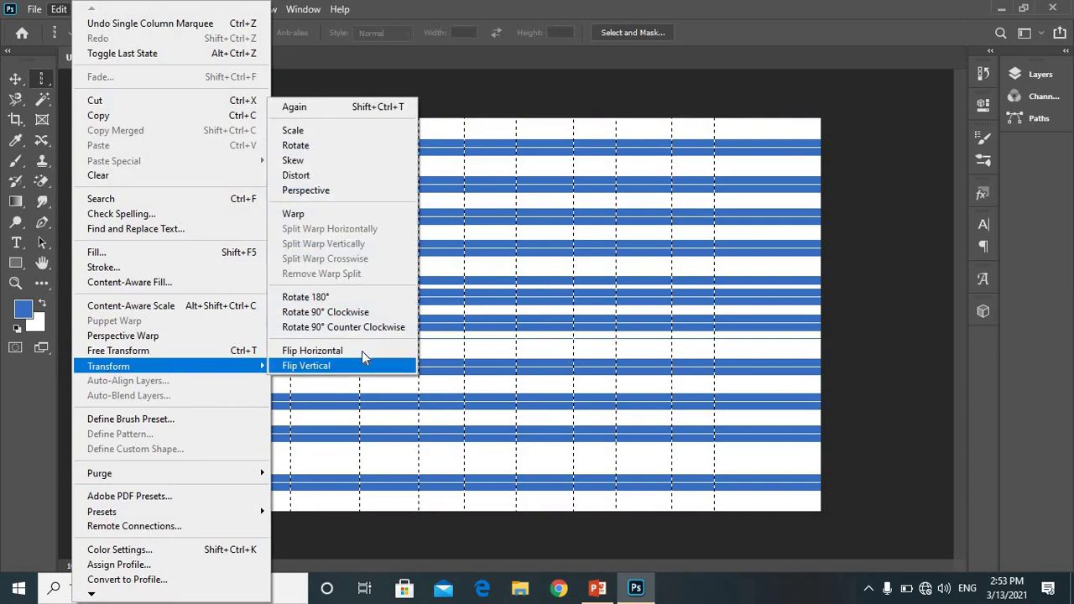
{"action": "left_click", "coordinate": [333, 149]}
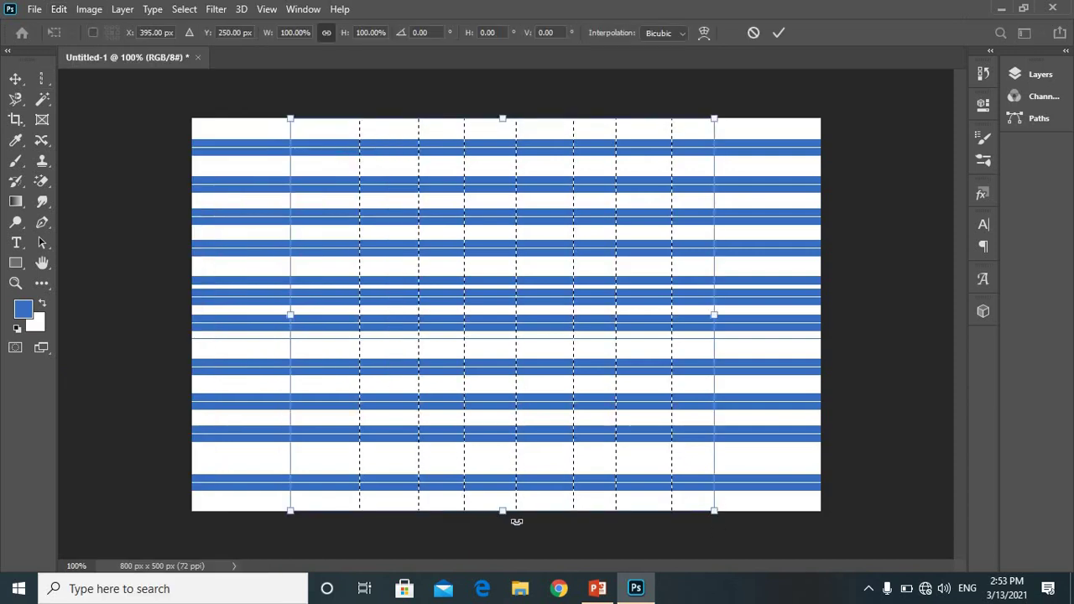
{"action": "left_click_drag", "start_coordinate": [508, 522], "coordinate": [382, 532]}
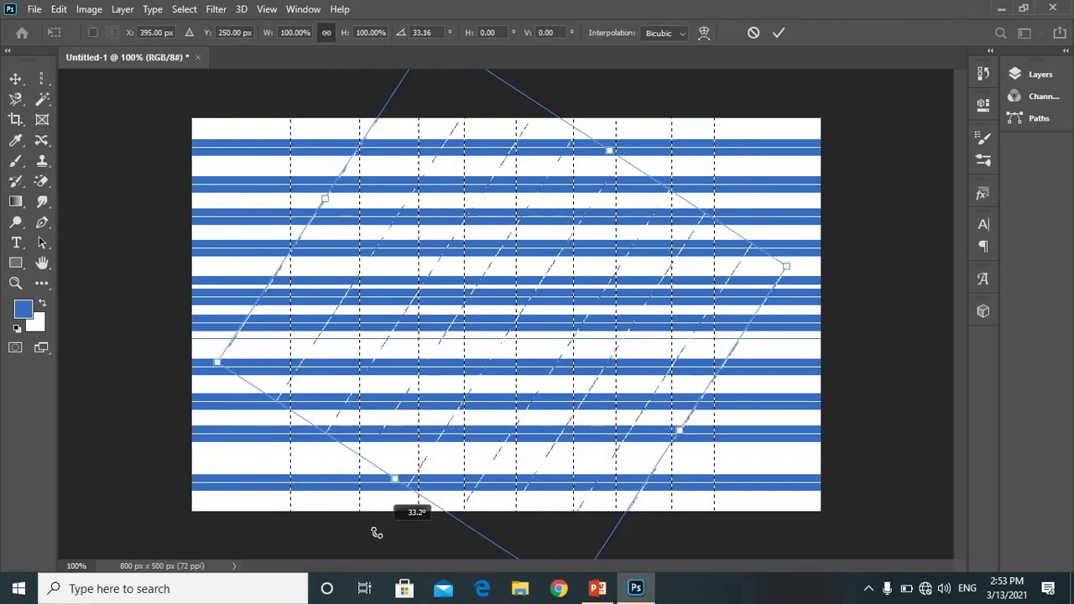
{"action": "left_click_drag", "start_coordinate": [382, 532], "coordinate": [372, 499]}
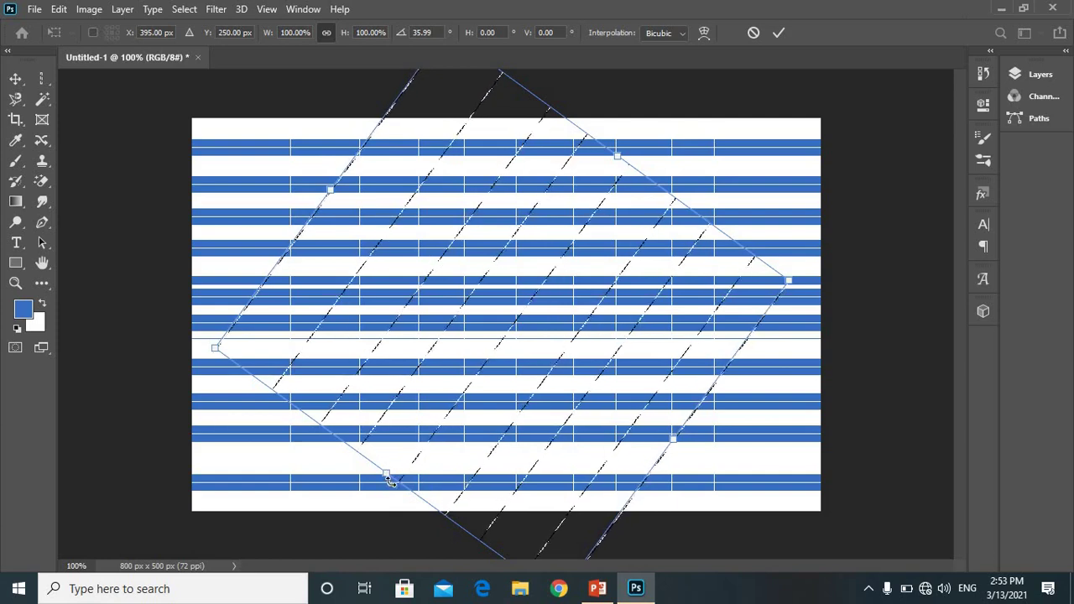
{"action": "left_click", "coordinate": [15, 78]}
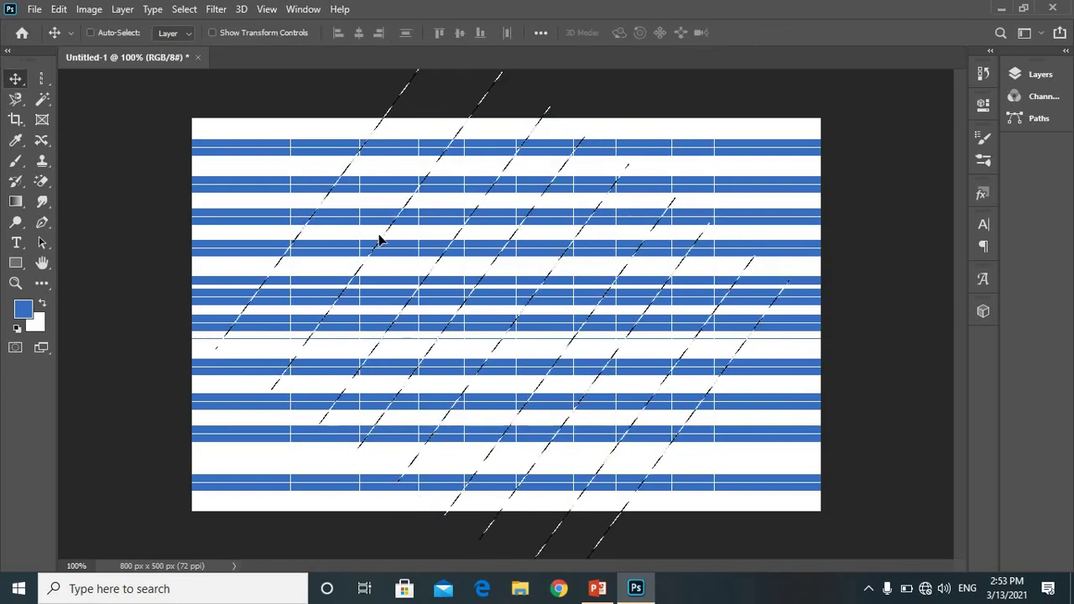
Stroke the rotated columns 10 px blue Outside and deselect.
{"action": "left_click", "coordinate": [59, 10]}
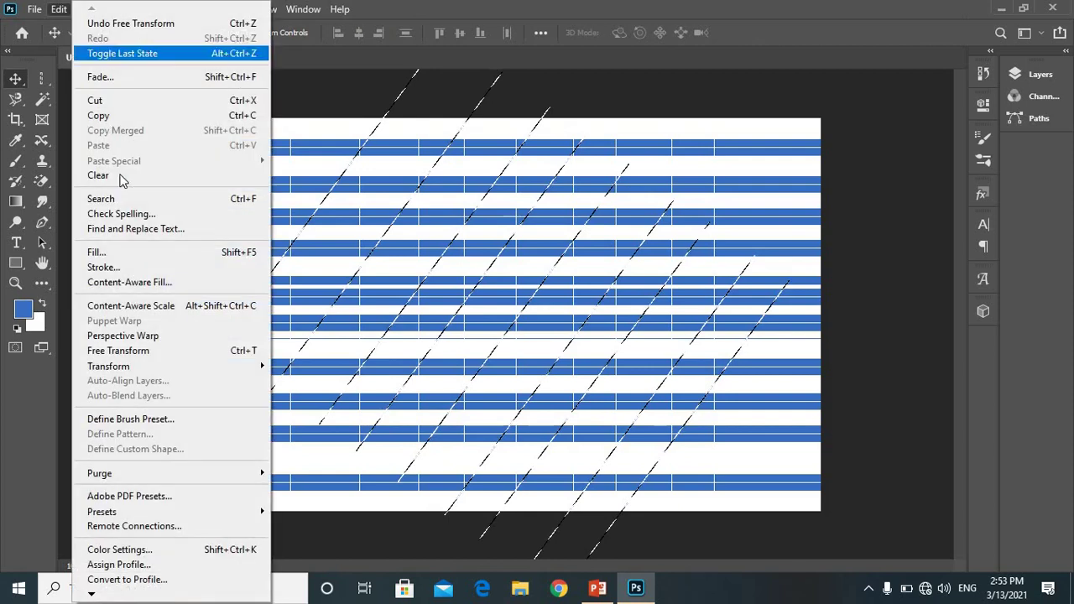
{"action": "left_click", "coordinate": [127, 264]}
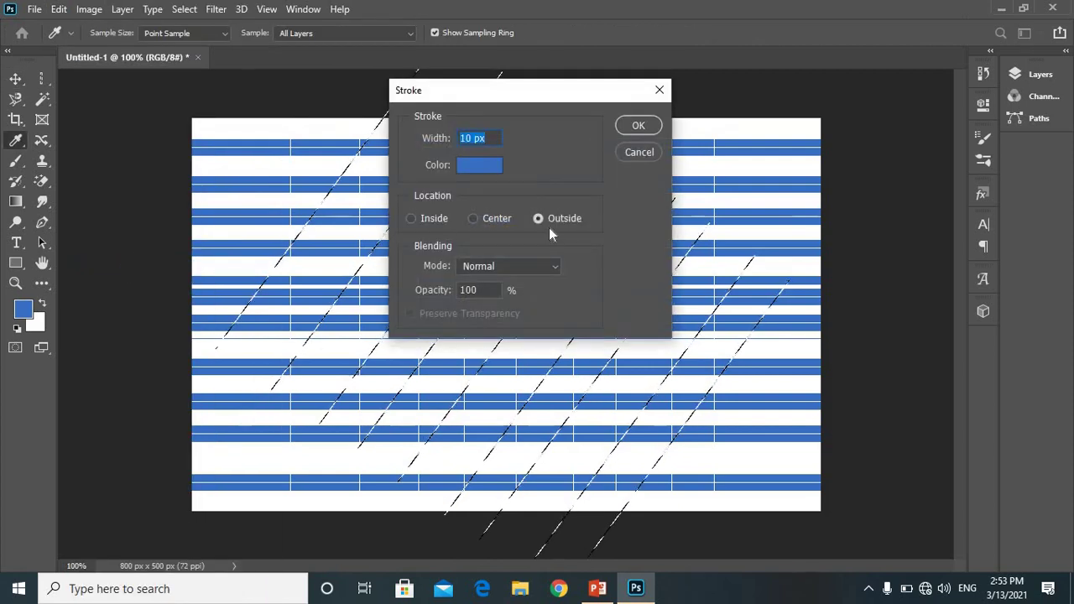
{"action": "left_click", "coordinate": [638, 127]}
{"action": "key", "text": "v"}
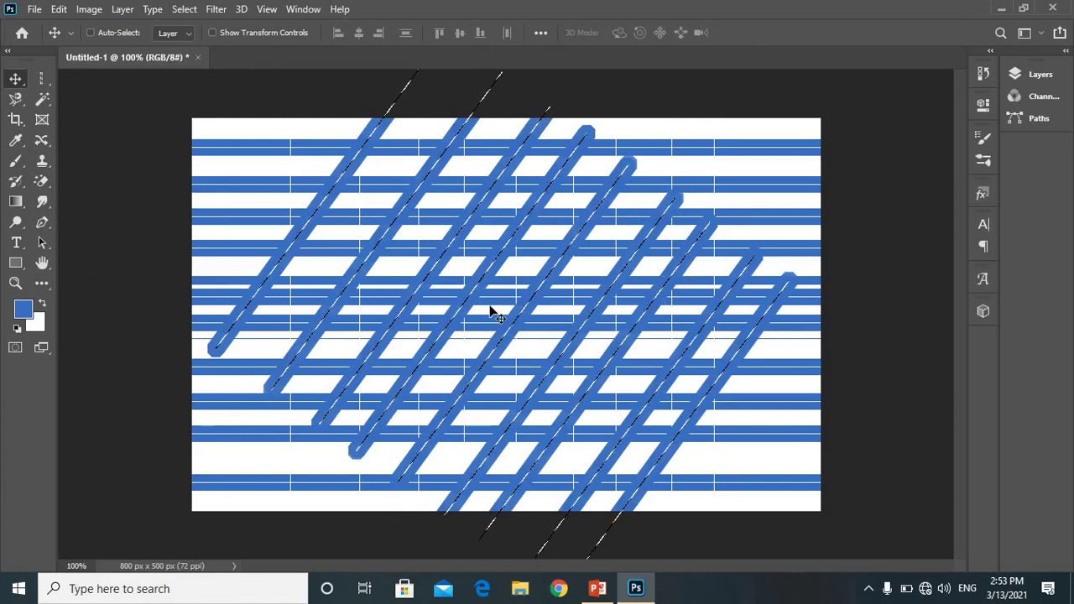
{"action": "key", "text": "ctrl"}
{"action": "key", "text": "ctrl+d"}
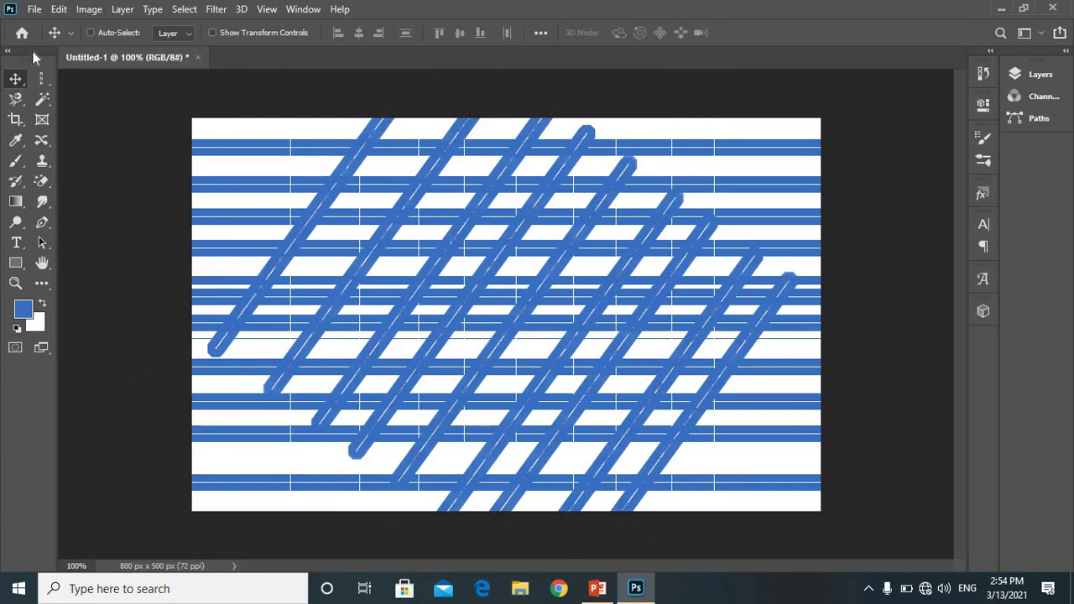
{"action": "left_click", "coordinate": [44, 79]}
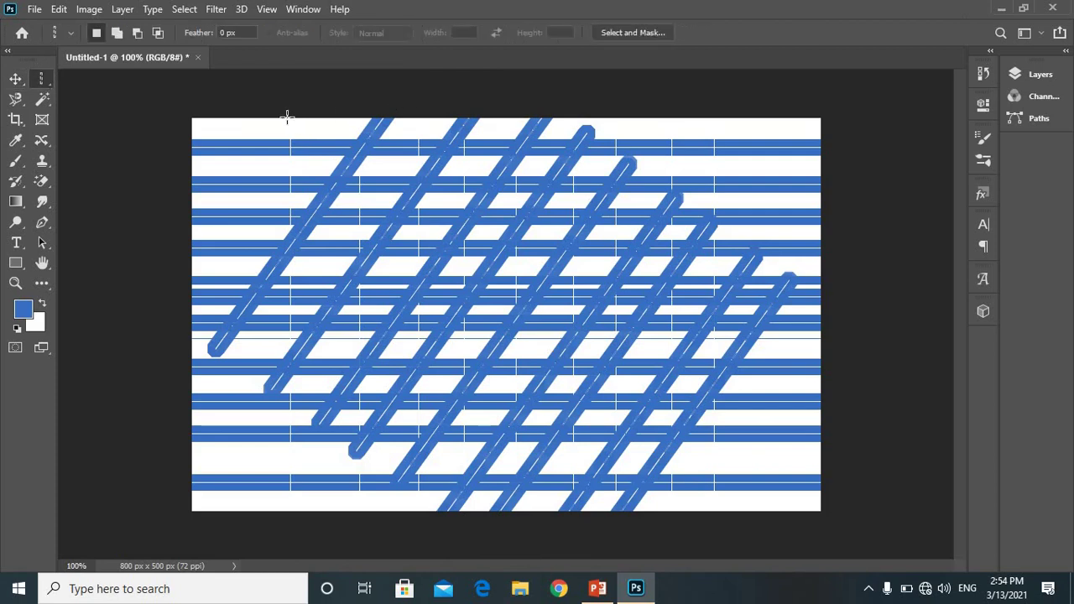
Select eight more single-pixel columns spaced from left to right across the canvas.
{"action": "left_click", "coordinate": [282, 115]}
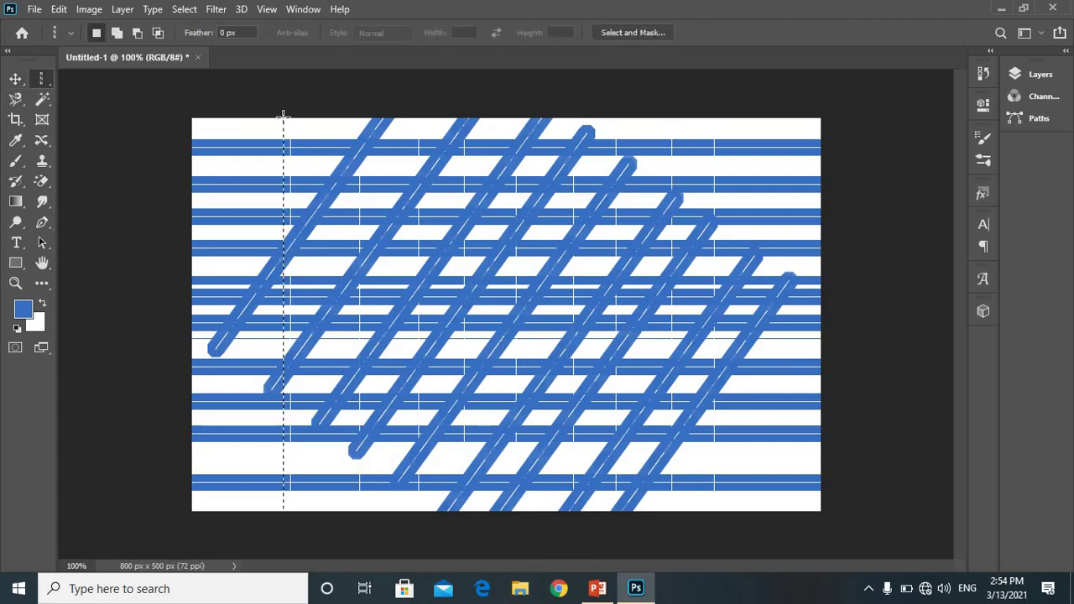
{"action": "left_click", "coordinate": [338, 121]}
{"action": "left_click", "coordinate": [419, 116]}
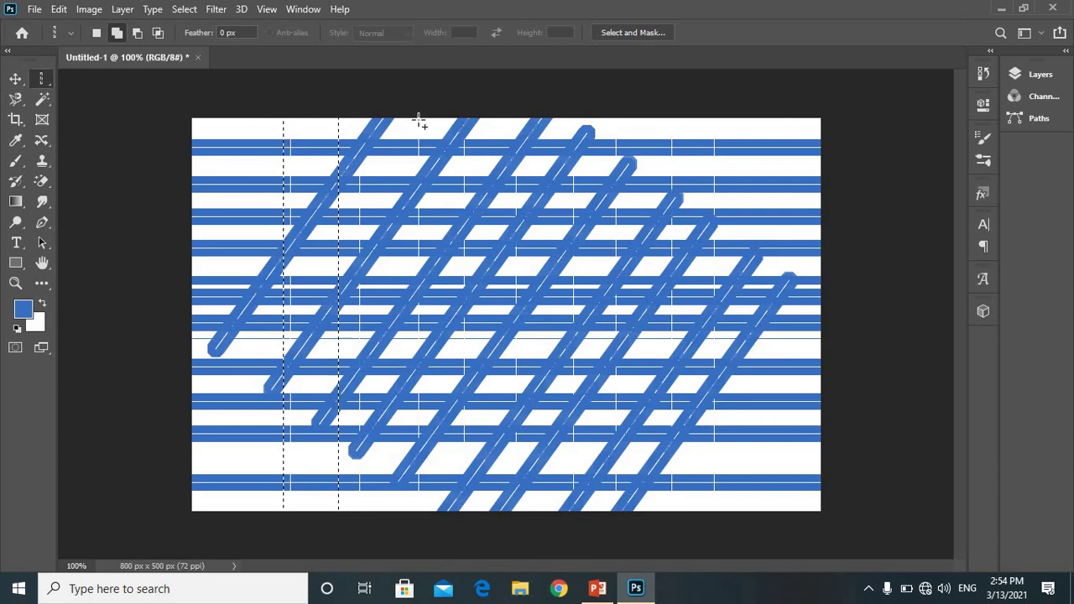
{"action": "left_click", "coordinate": [495, 122]}
{"action": "left_click", "coordinate": [561, 120]}
{"action": "left_click", "coordinate": [621, 120]}
{"action": "left_click", "coordinate": [704, 122]}
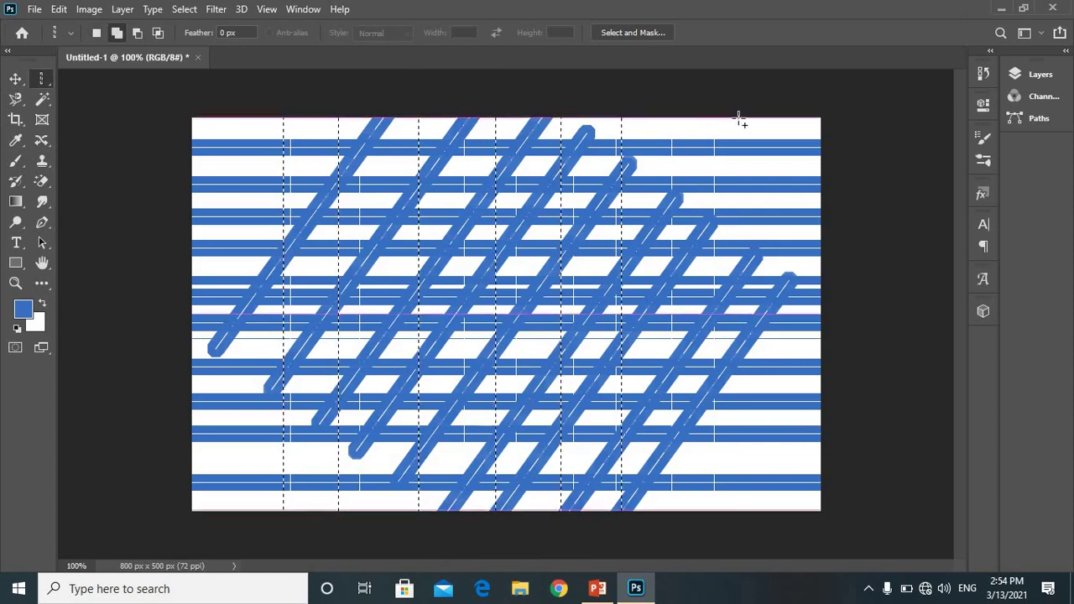
{"action": "left_click", "coordinate": [757, 117]}
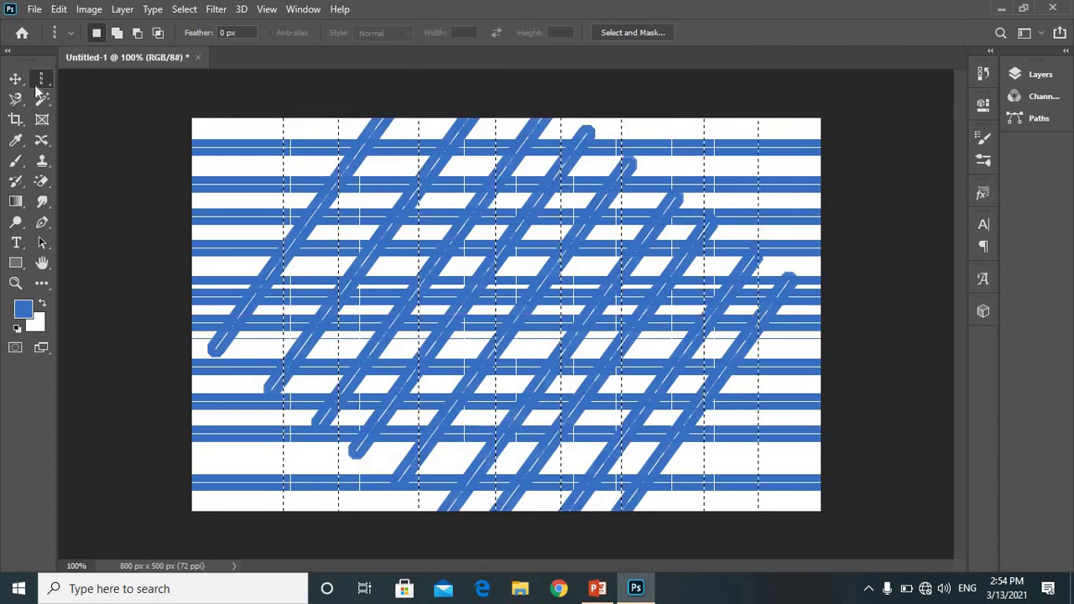
Free Transform the new columns, rotating them about 28° the opposite way.
{"action": "left_click", "coordinate": [58, 9]}
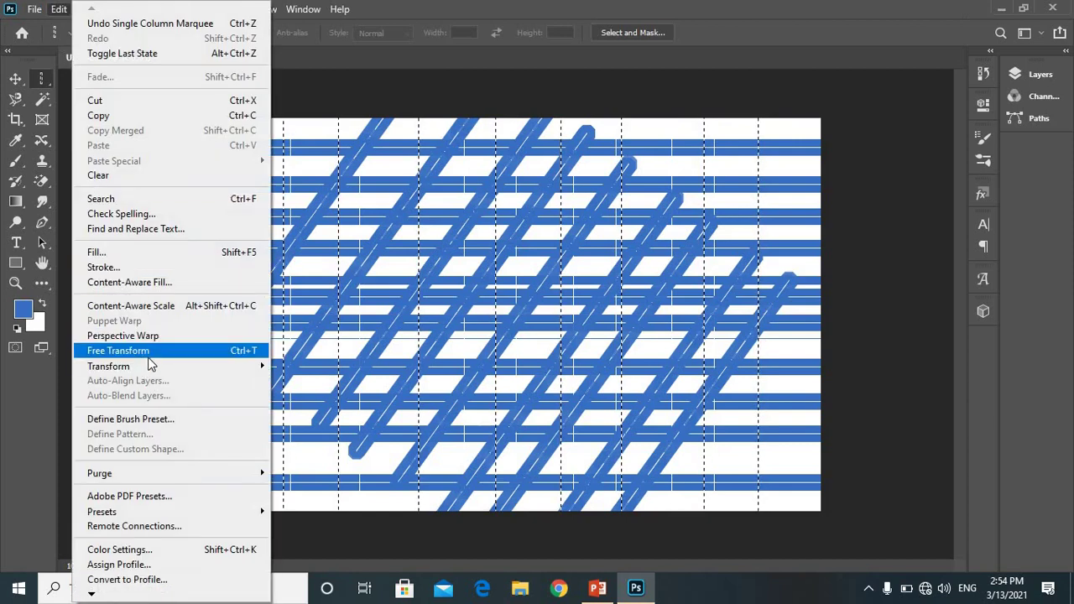
{"action": "mouse_move", "coordinate": [108, 366]}
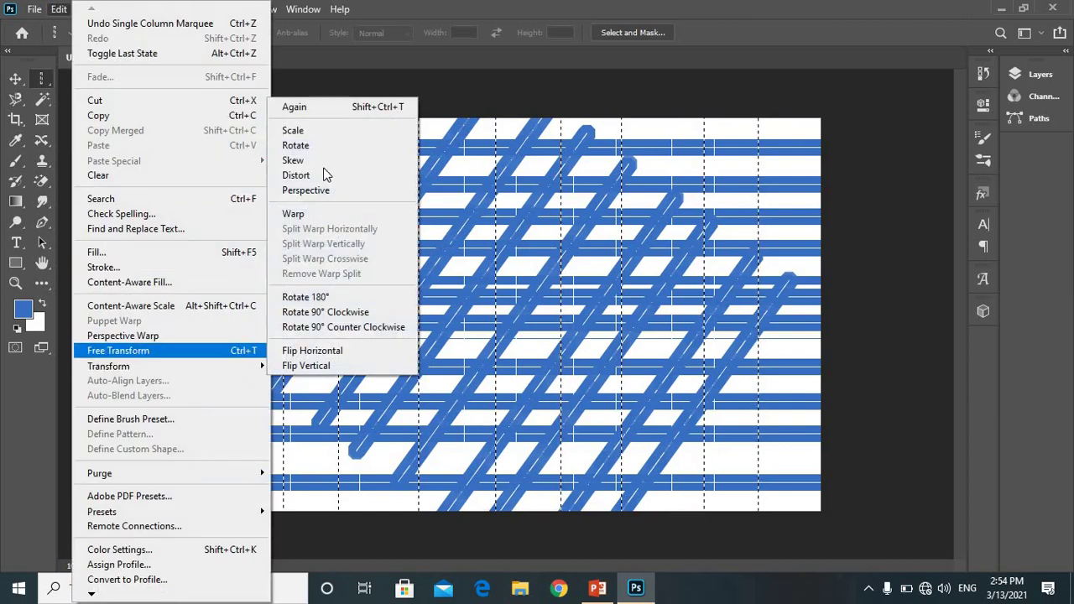
{"action": "left_click", "coordinate": [324, 148]}
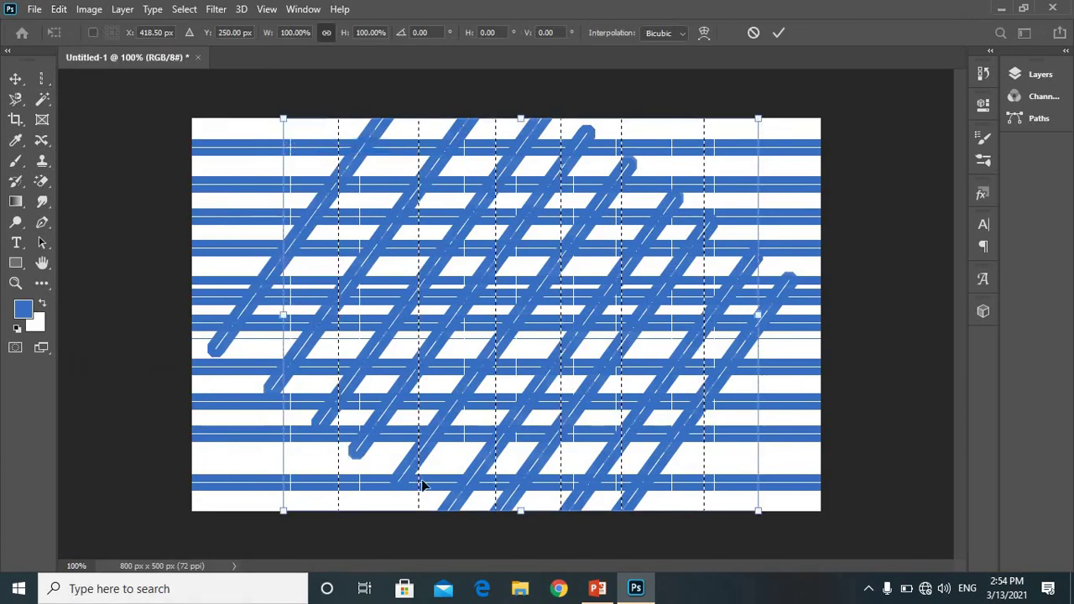
{"action": "left_click_drag", "start_coordinate": [517, 545], "coordinate": [619, 544]}
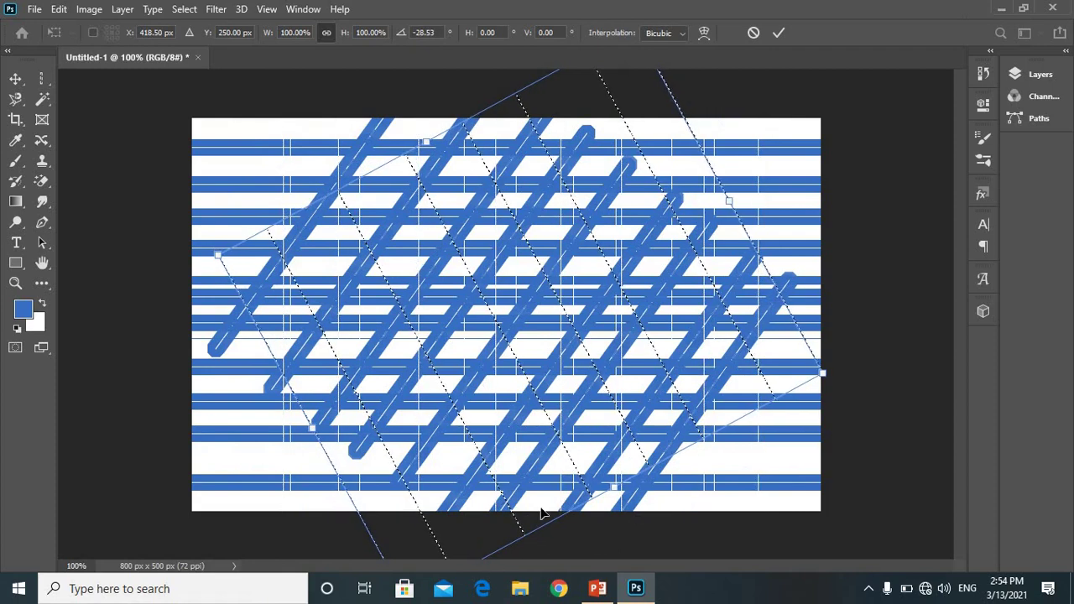
{"action": "key", "text": "Return"}
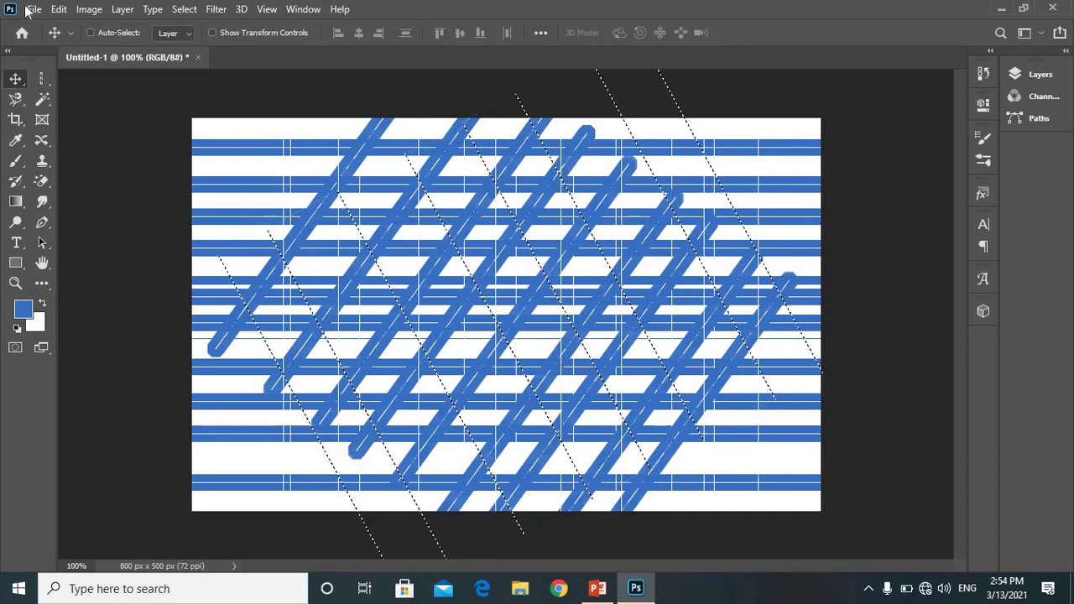
Stroke the new diagonals 10 px blue and deselect.
{"action": "left_click", "coordinate": [58, 11]}
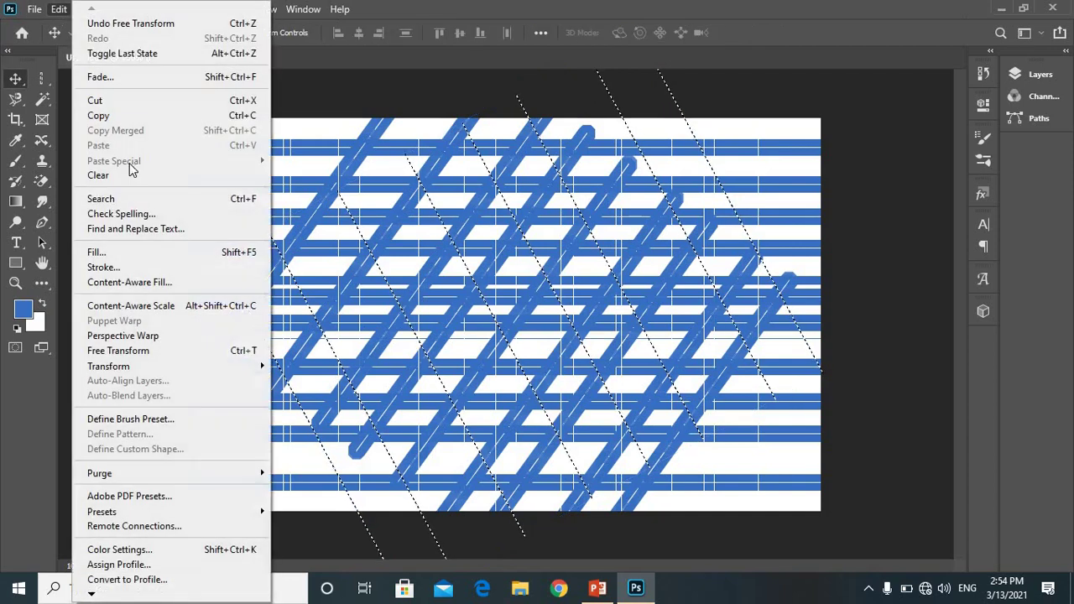
{"action": "left_click", "coordinate": [154, 266]}
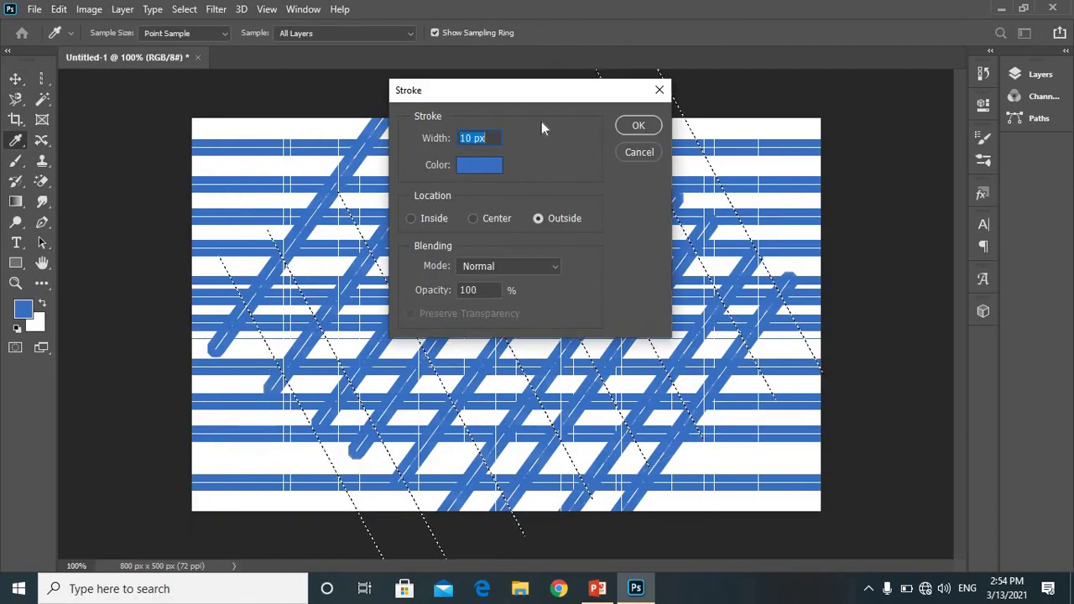
{"action": "left_click", "coordinate": [649, 125]}
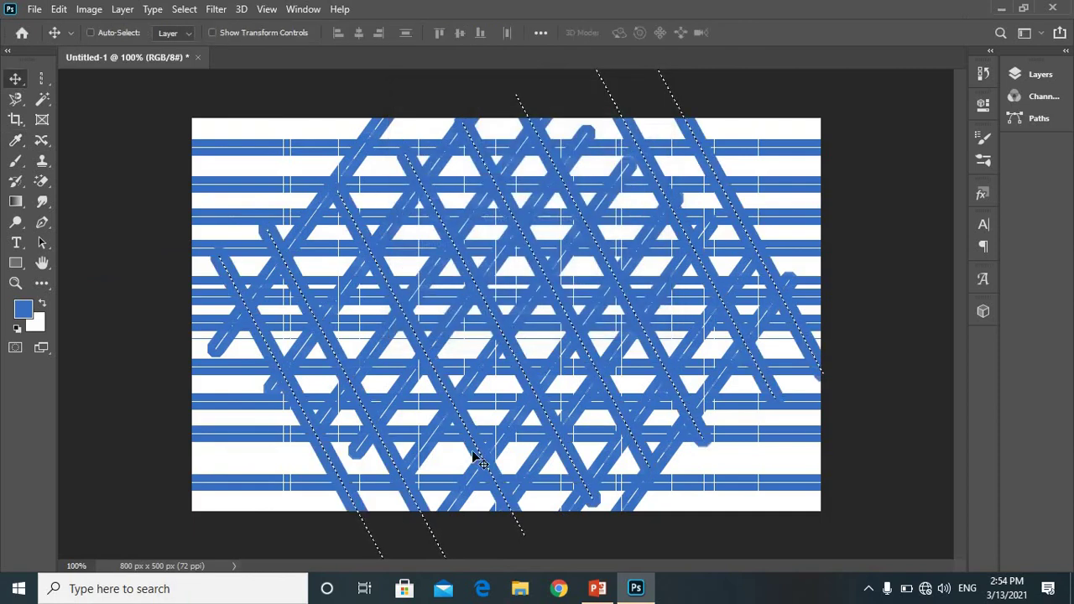
{"action": "key", "text": "ctrl+d"}
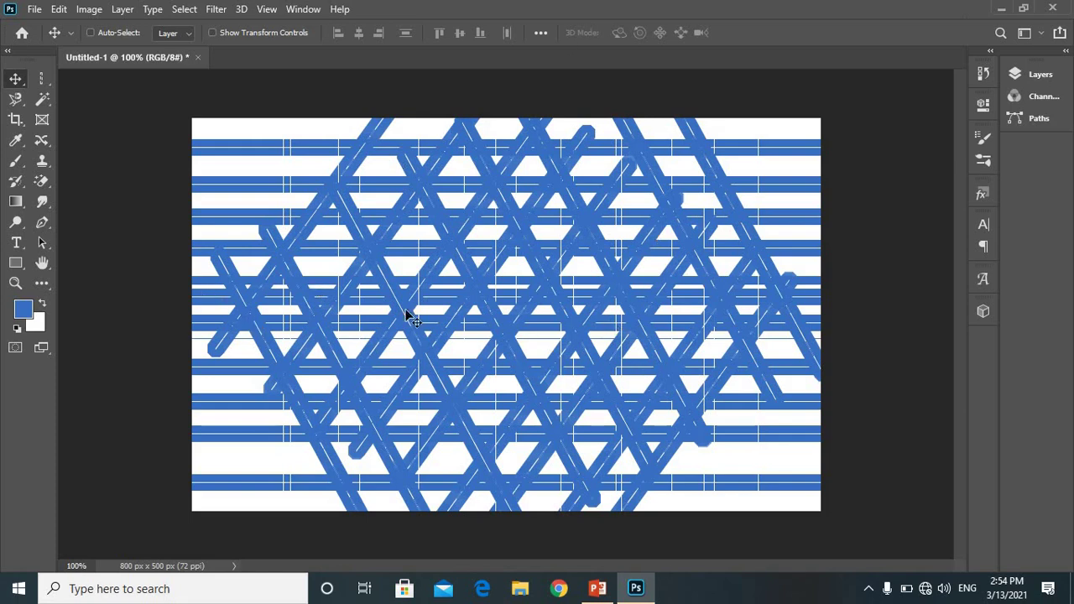
Leave the marquee for the Move tool, then choose the Magnetic Lasso tool.
{"action": "left_click", "coordinate": [36, 79]}
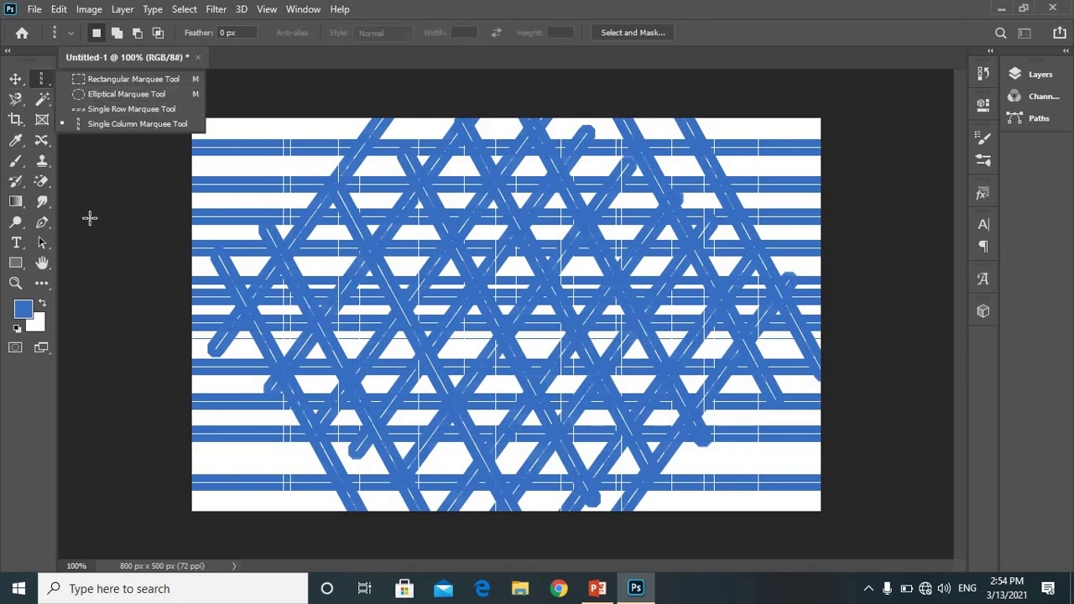
{"action": "left_click", "coordinate": [12, 80]}
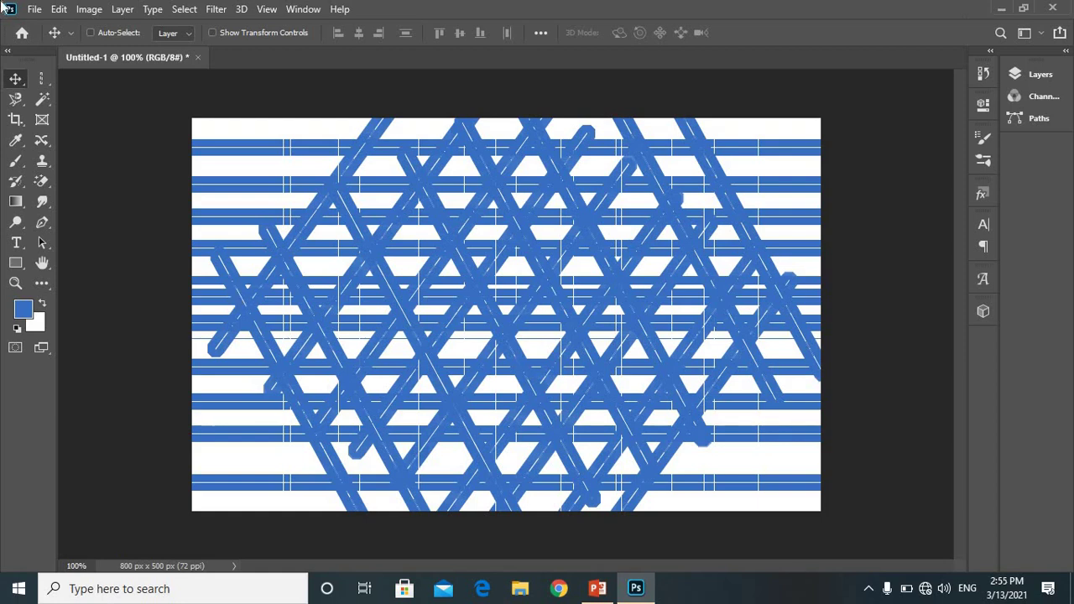
{"action": "left_click", "coordinate": [17, 102]}
{"action": "left_click", "coordinate": [134, 194]}
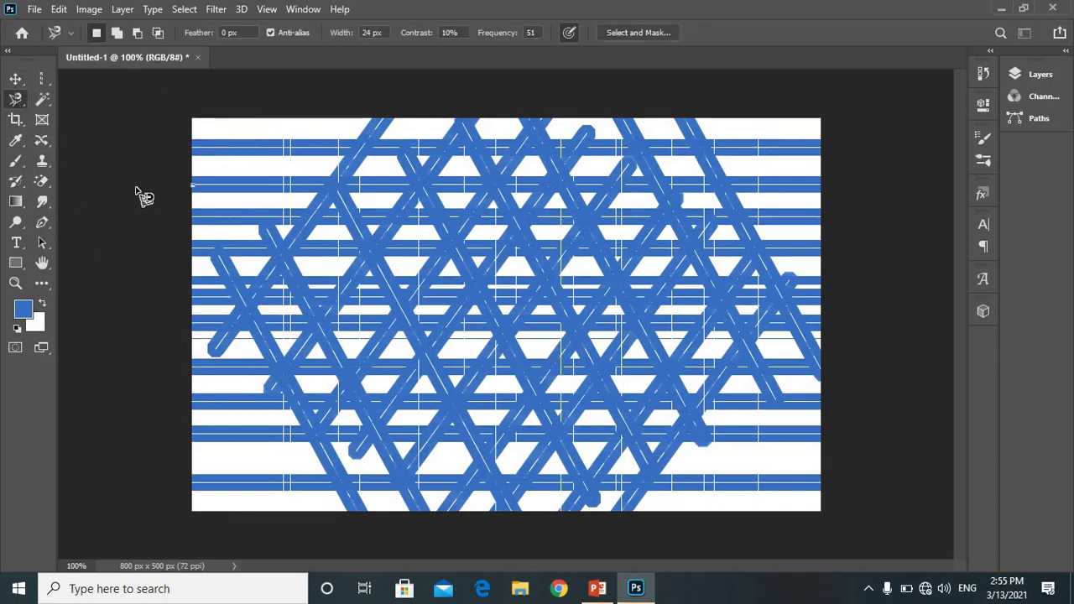